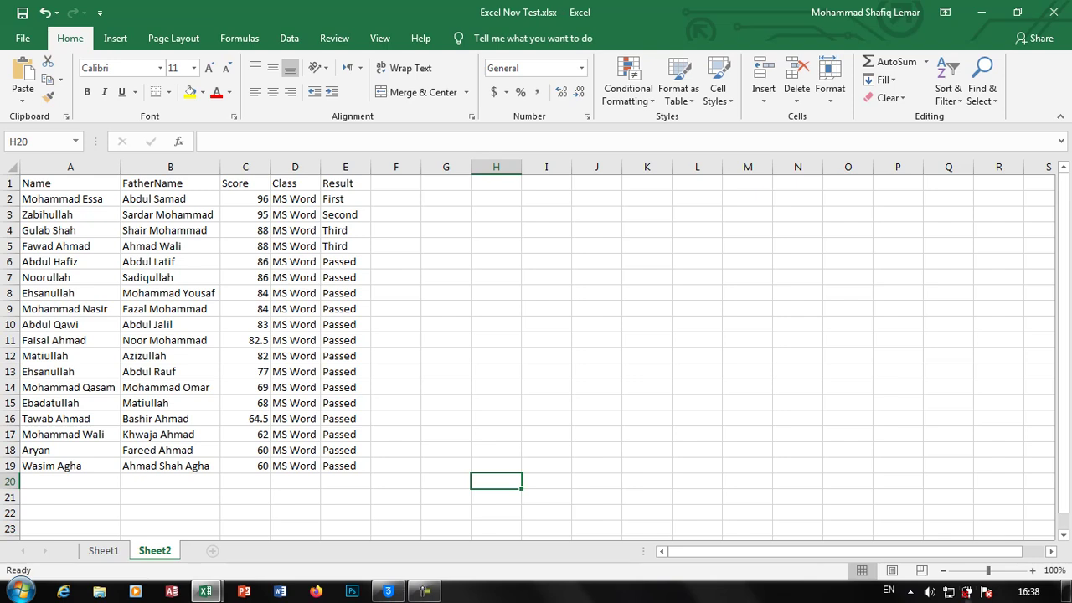
Step: Start a new custom table style and name it 'MyTable'
click(681, 79)
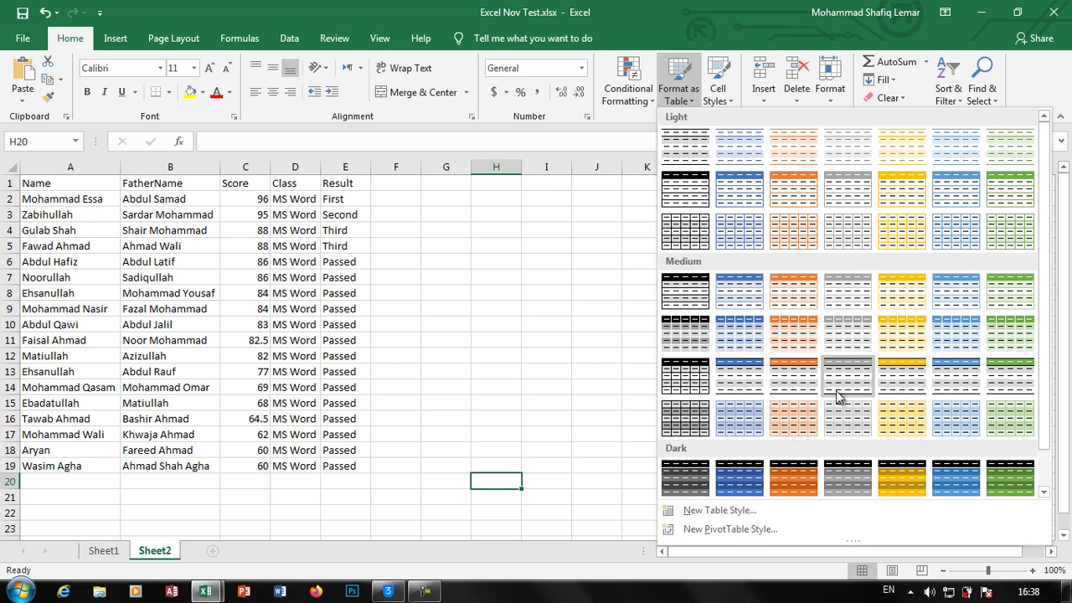
click(784, 513)
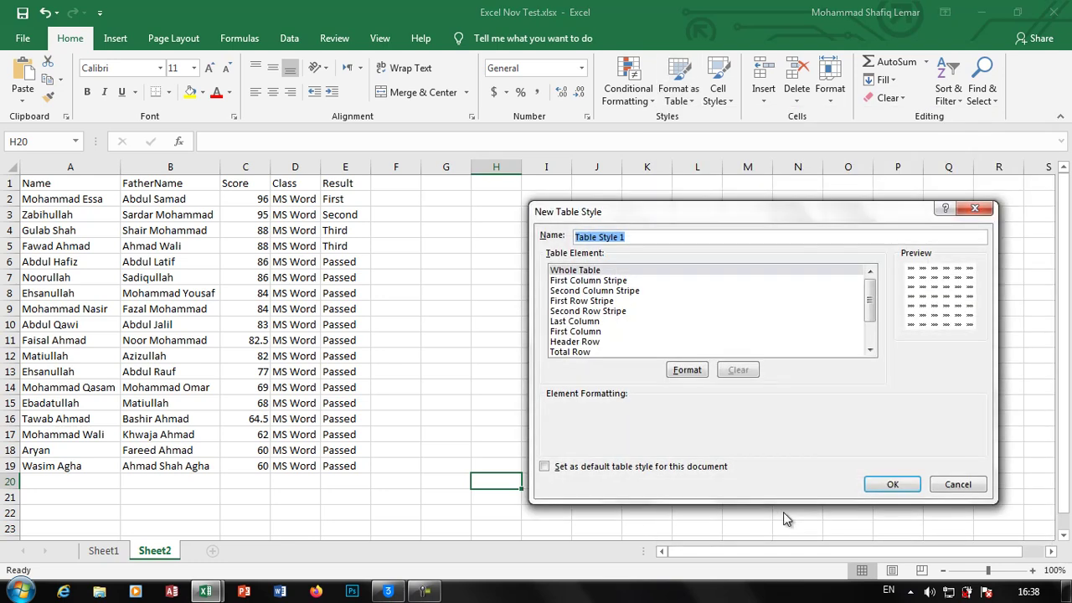
text(My)
text(Tsb)
text(le)
key(BackSpace)
text(le)
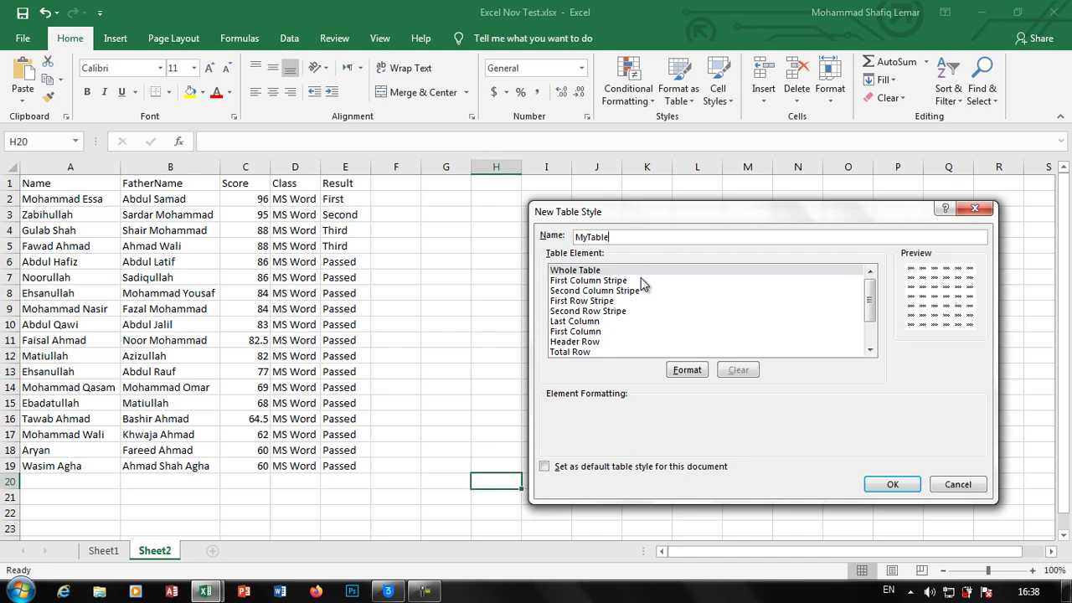
Step: Review the style's table elements, ending back on Whole Table
click(628, 272)
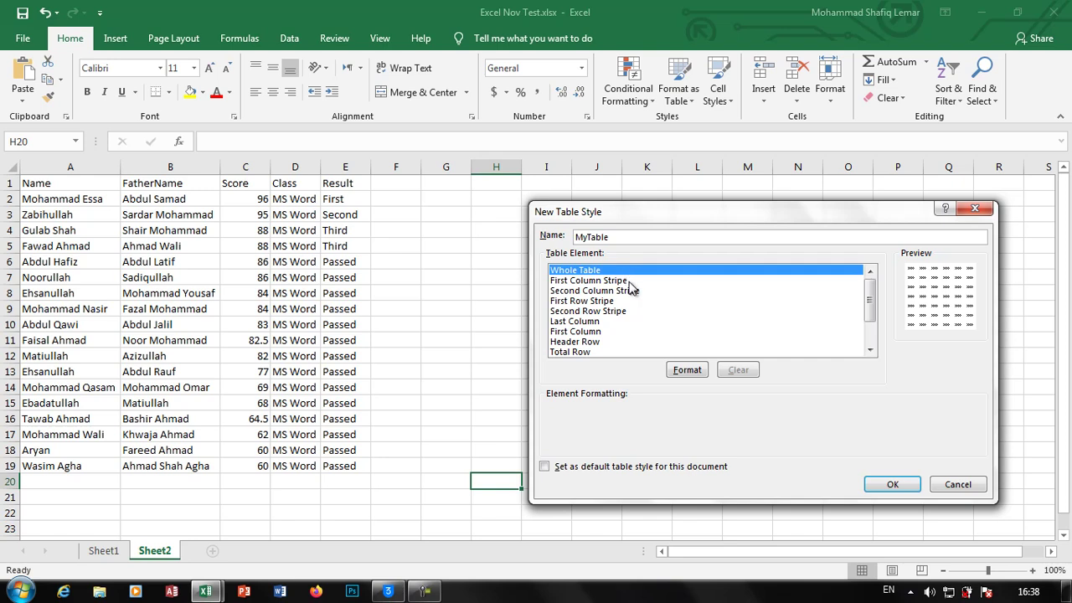
click(628, 280)
click(634, 292)
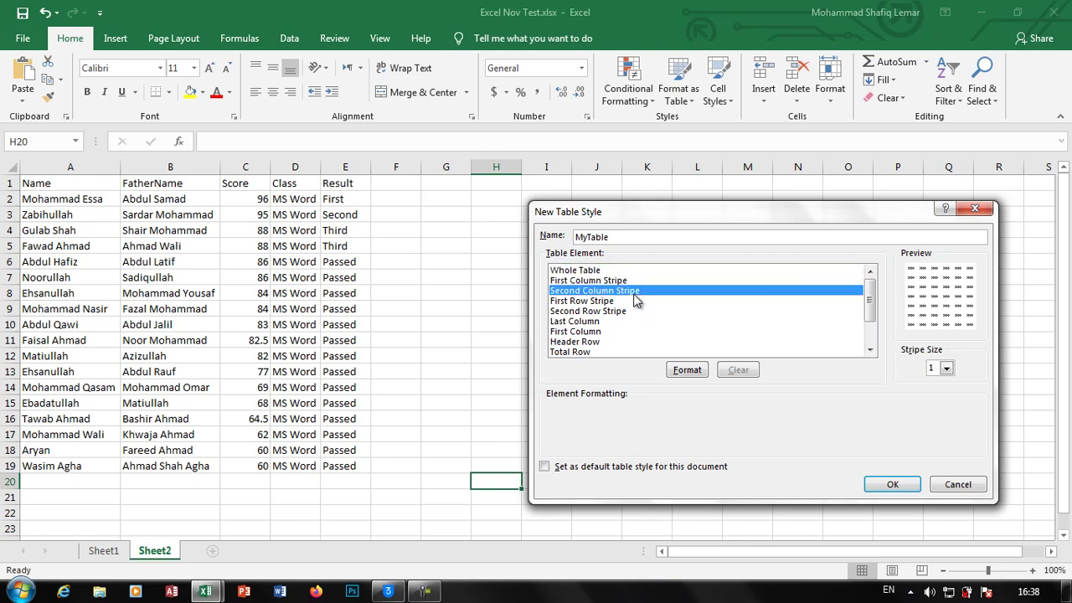
click(633, 301)
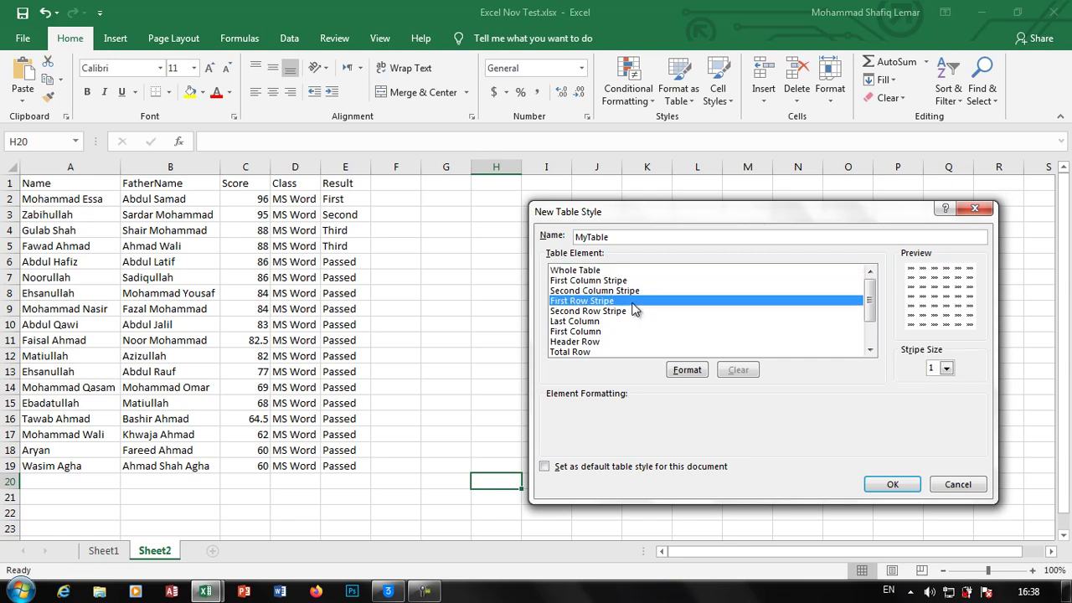
click(634, 310)
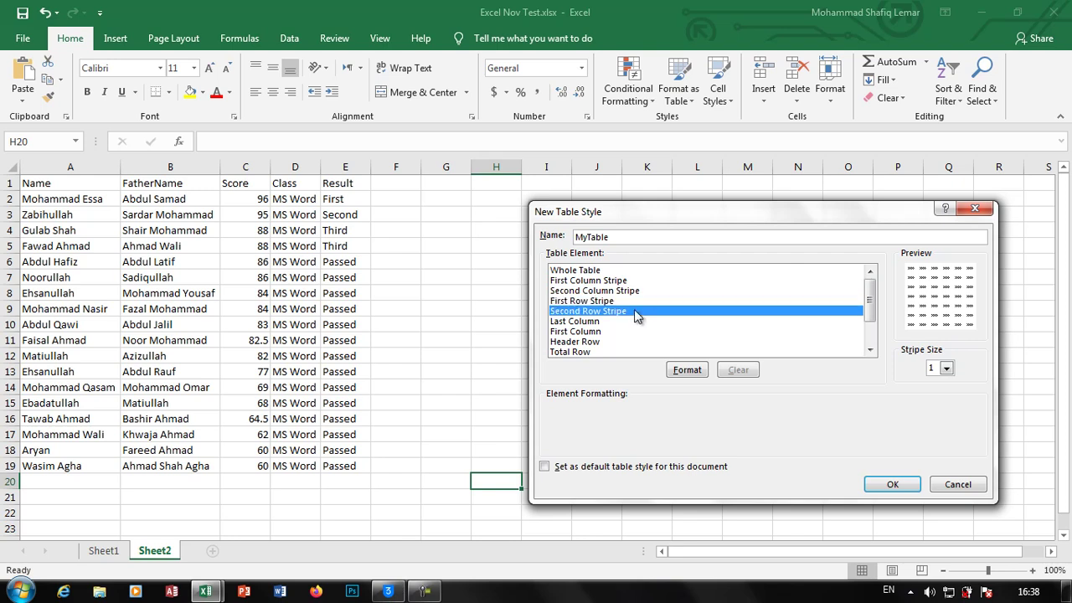
click(635, 329)
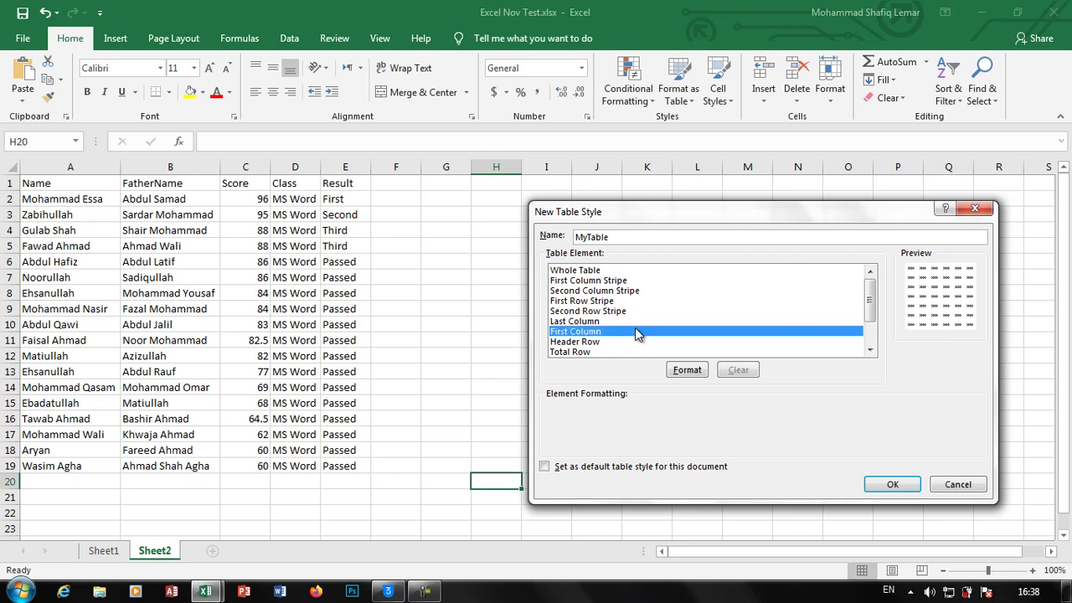
click(627, 322)
click(634, 332)
click(577, 269)
Step: Give MyTable's Whole Table element a light gold background fill
click(687, 370)
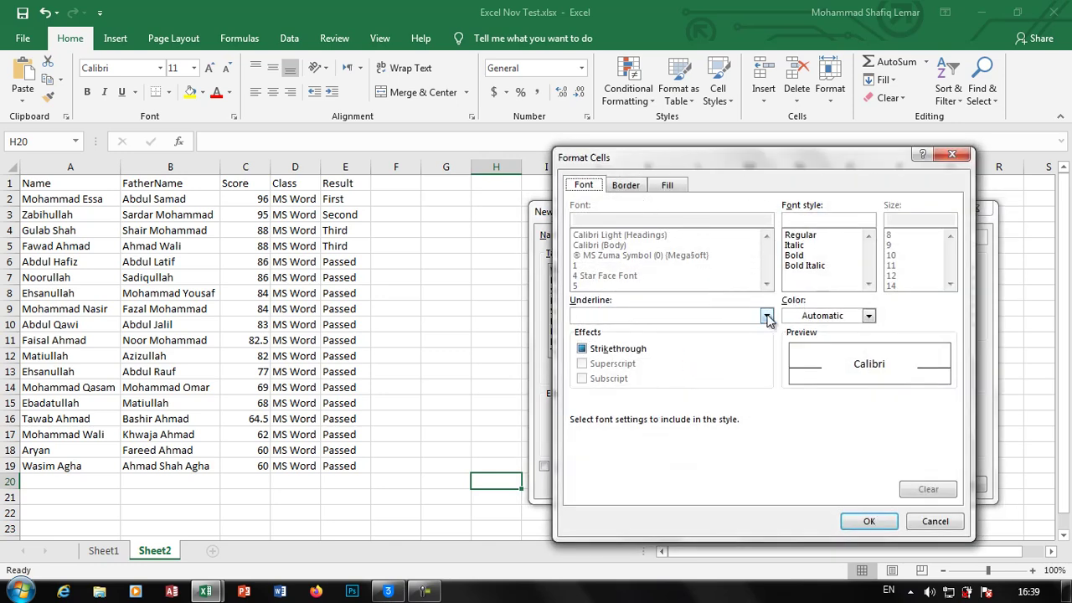
click(668, 186)
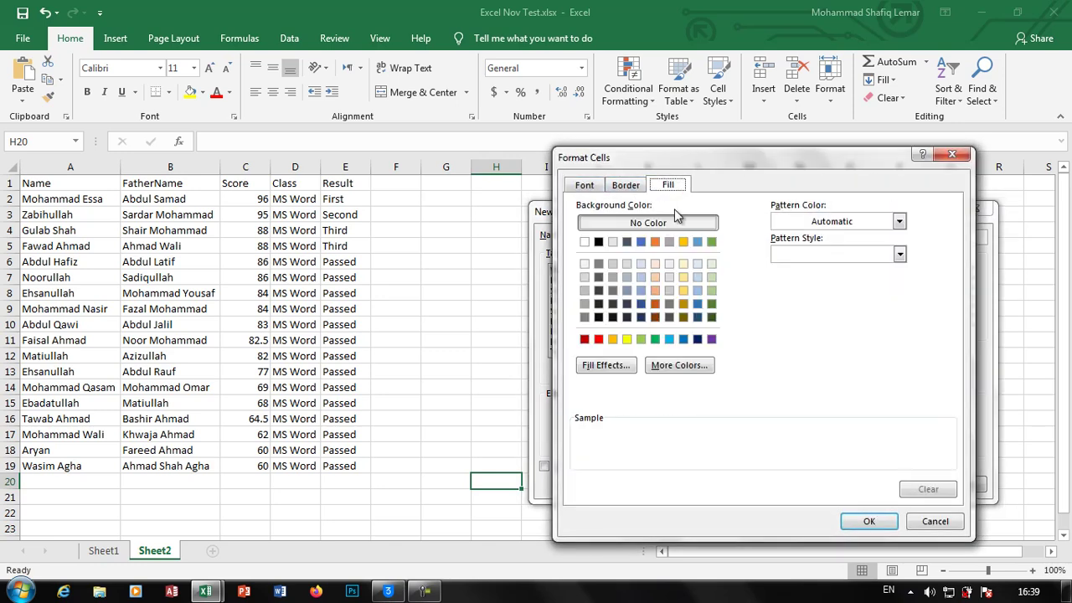
click(683, 277)
click(868, 521)
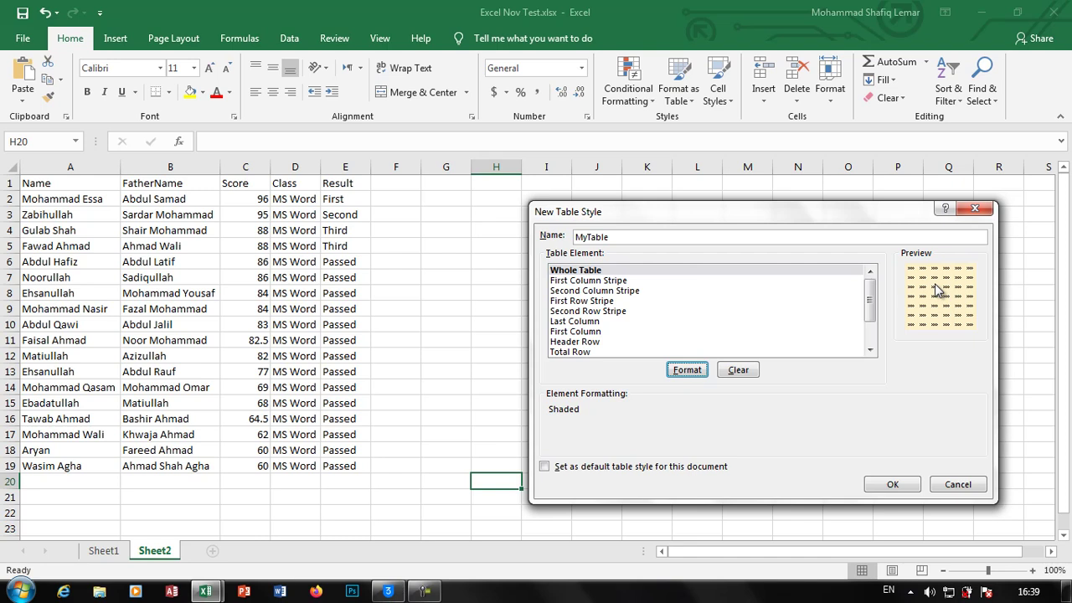
click(612, 282)
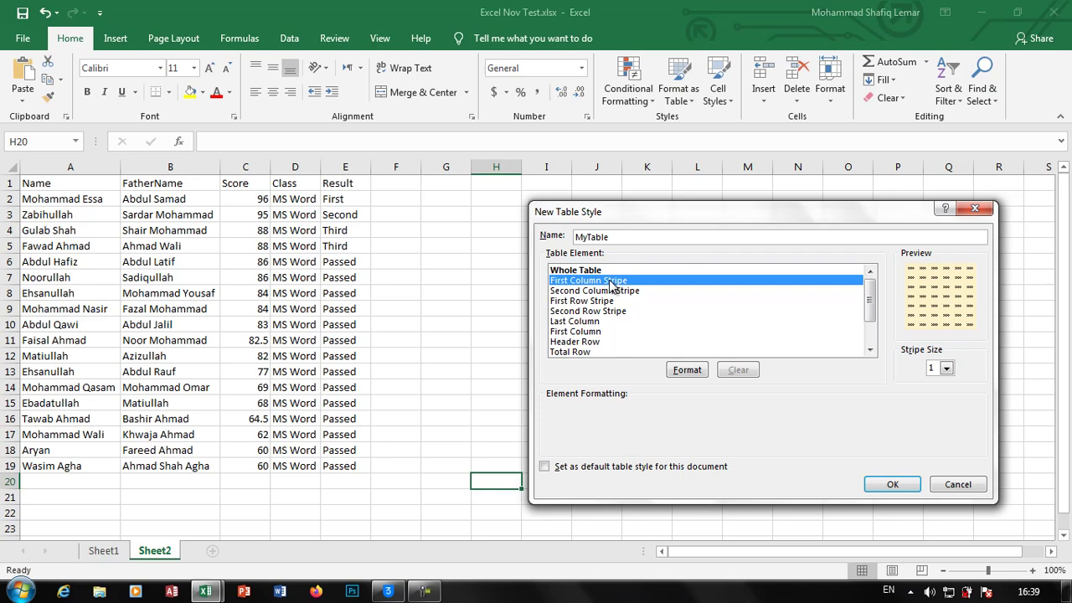
Step: Format the First Column Stripe with an orange fill and white text
click(687, 370)
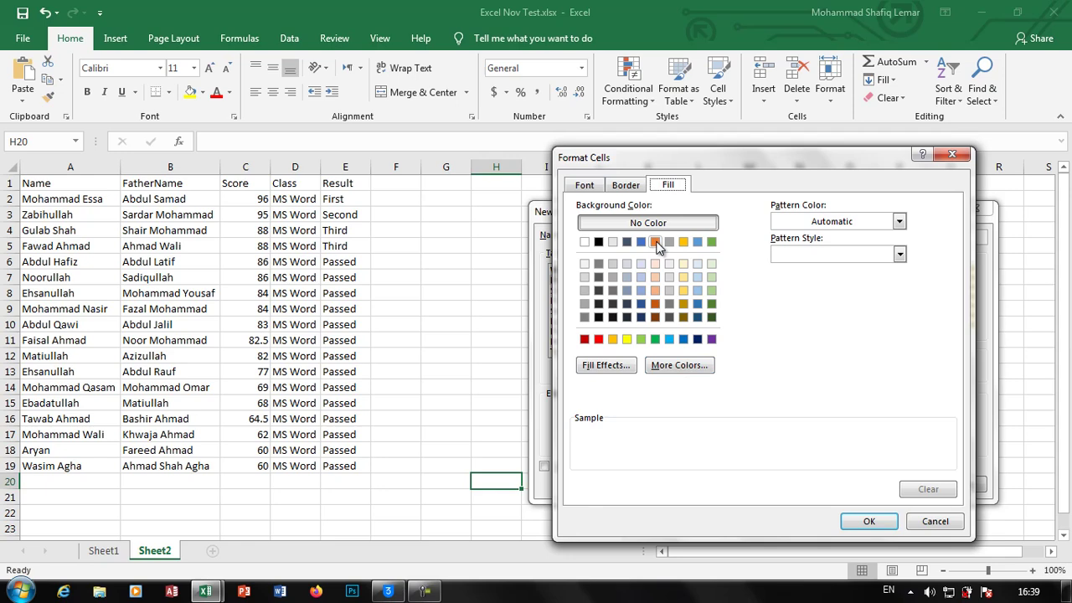
click(655, 242)
click(593, 190)
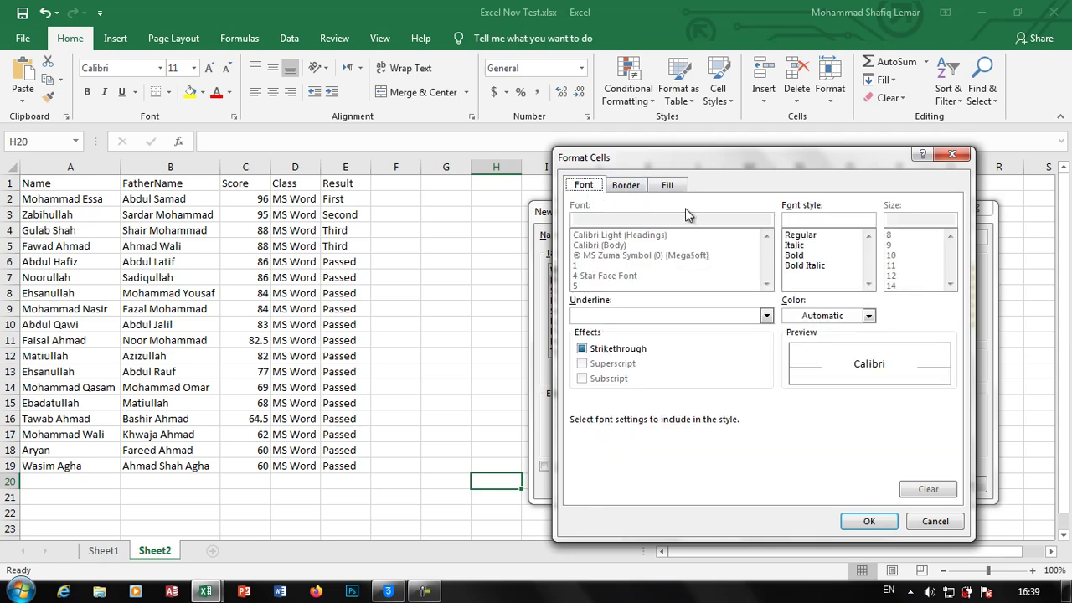
click(871, 317)
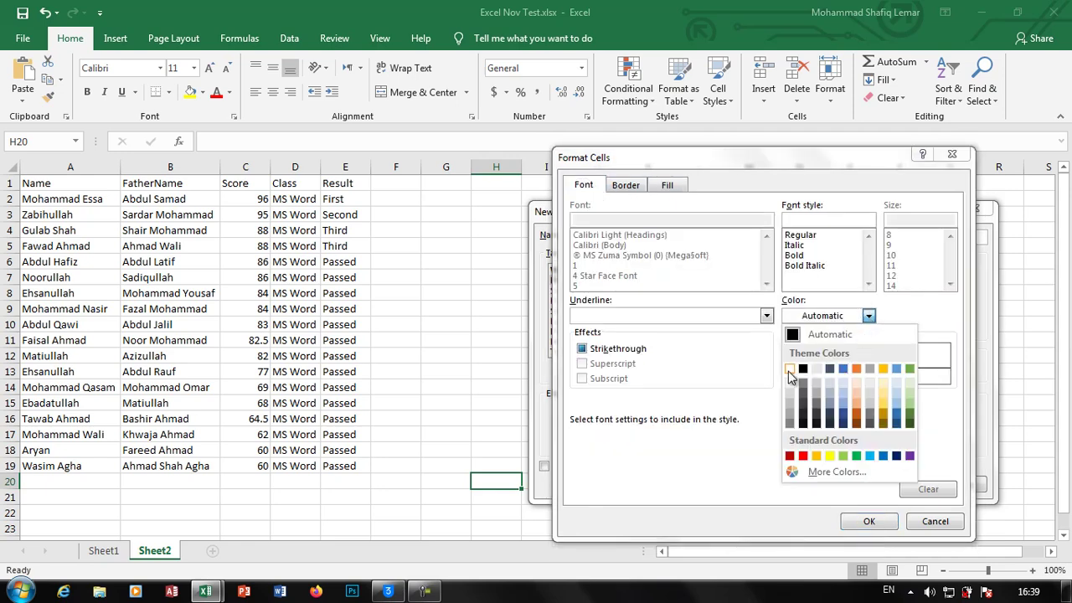
click(791, 370)
click(862, 521)
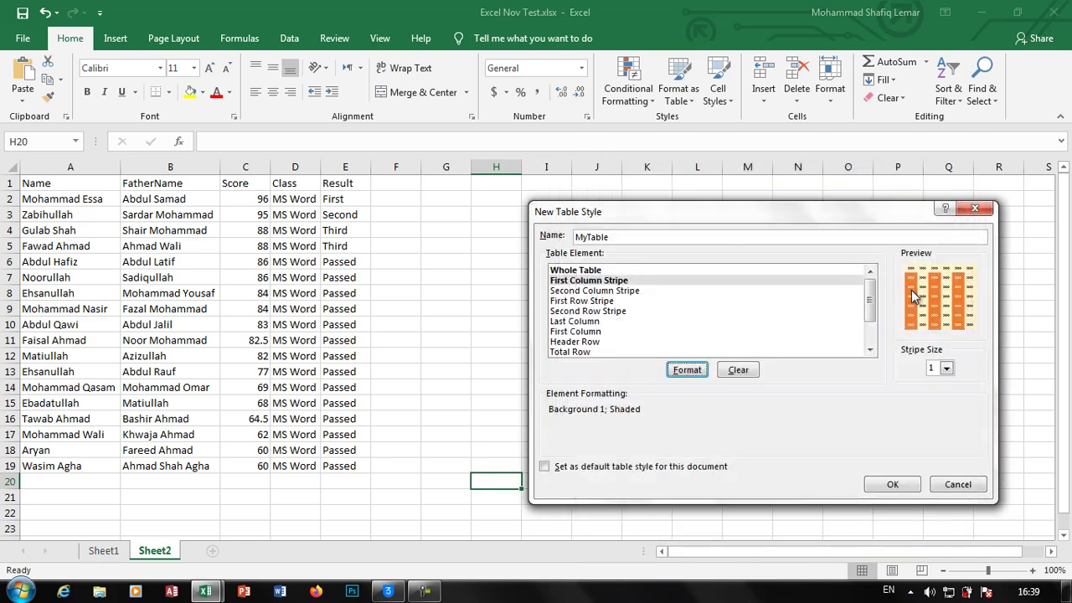
Step: Review the remaining stripe elements and select Last Column
click(670, 293)
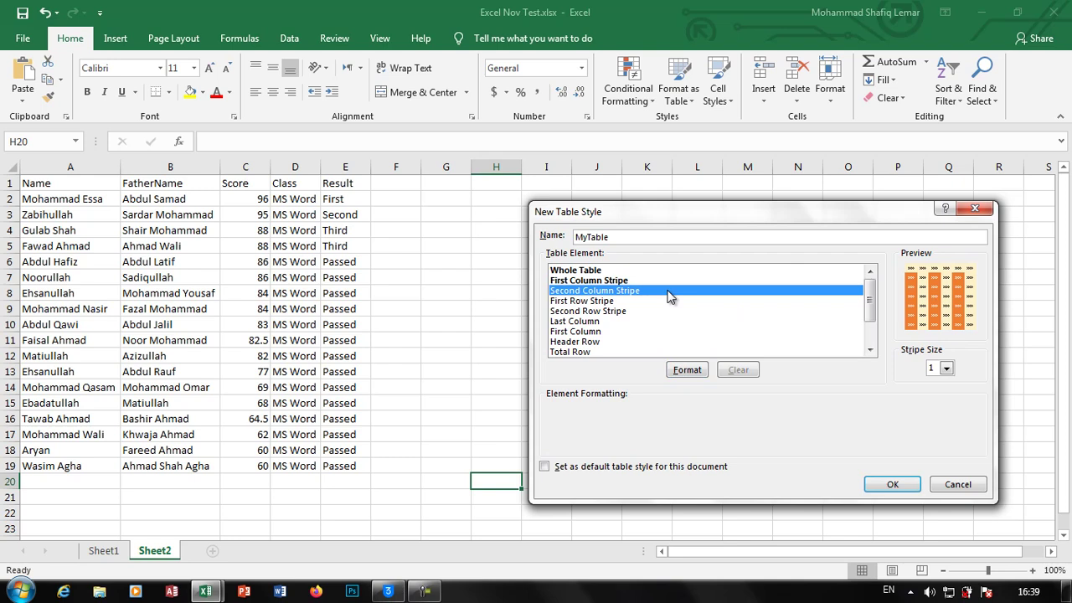
click(646, 301)
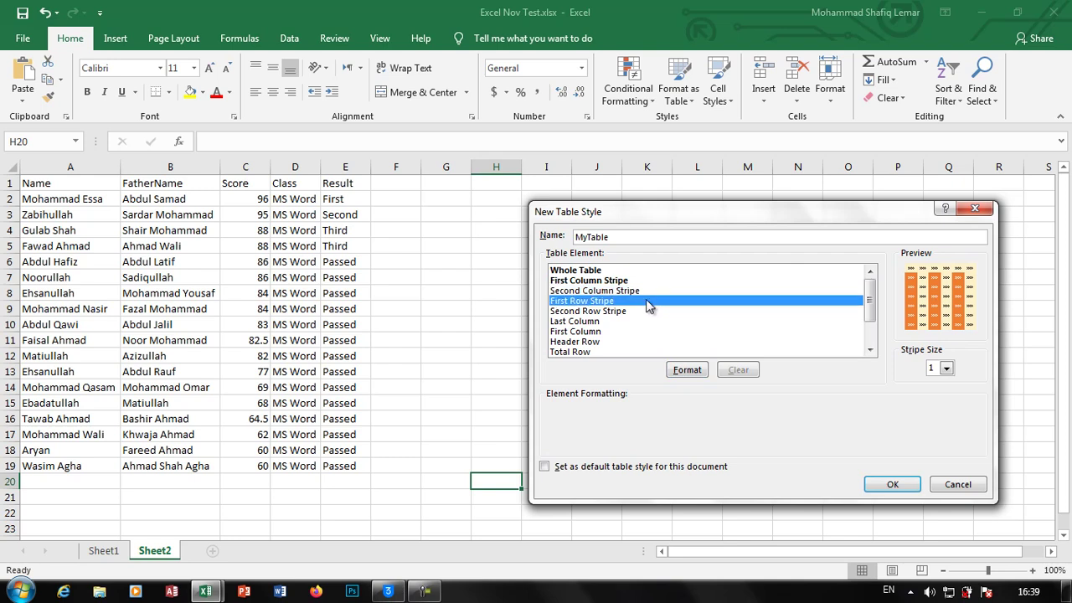
click(646, 312)
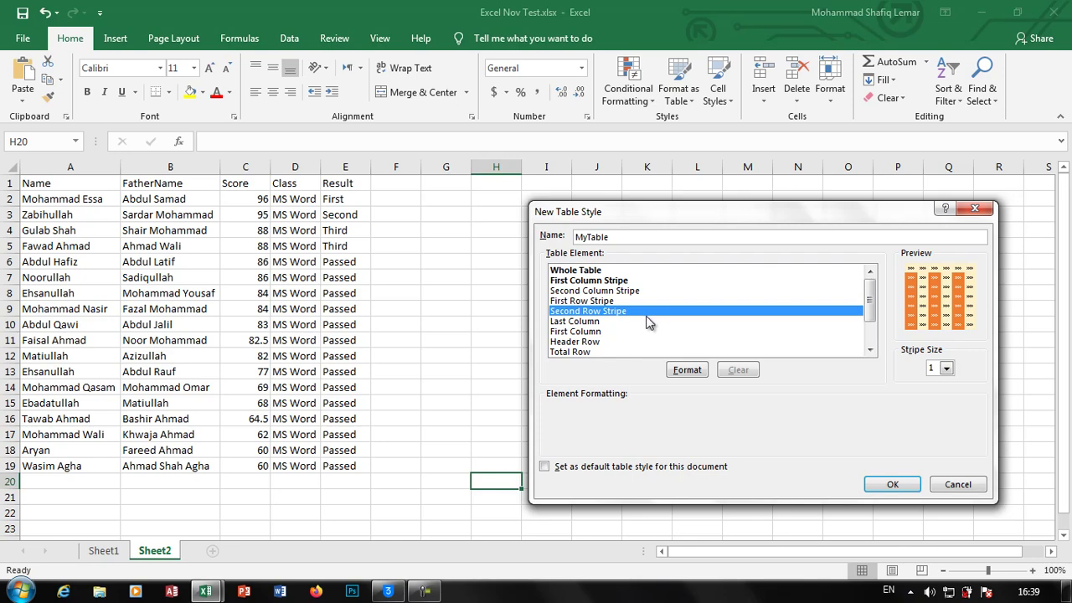
click(647, 322)
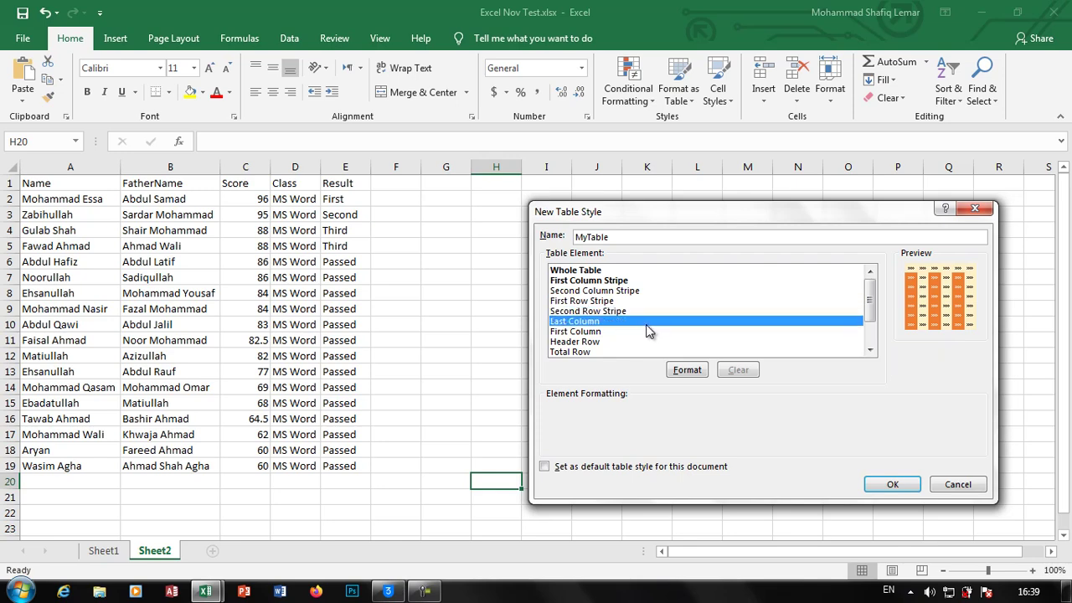
Step: Make the Last Column text blue, single-underlined and bold
click(678, 366)
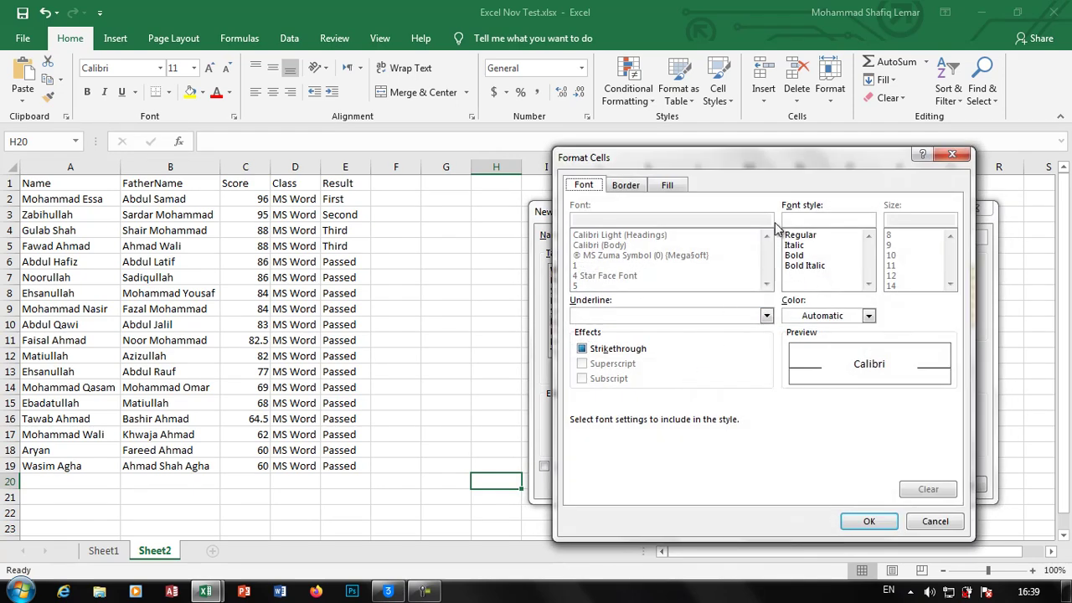
click(858, 322)
click(859, 322)
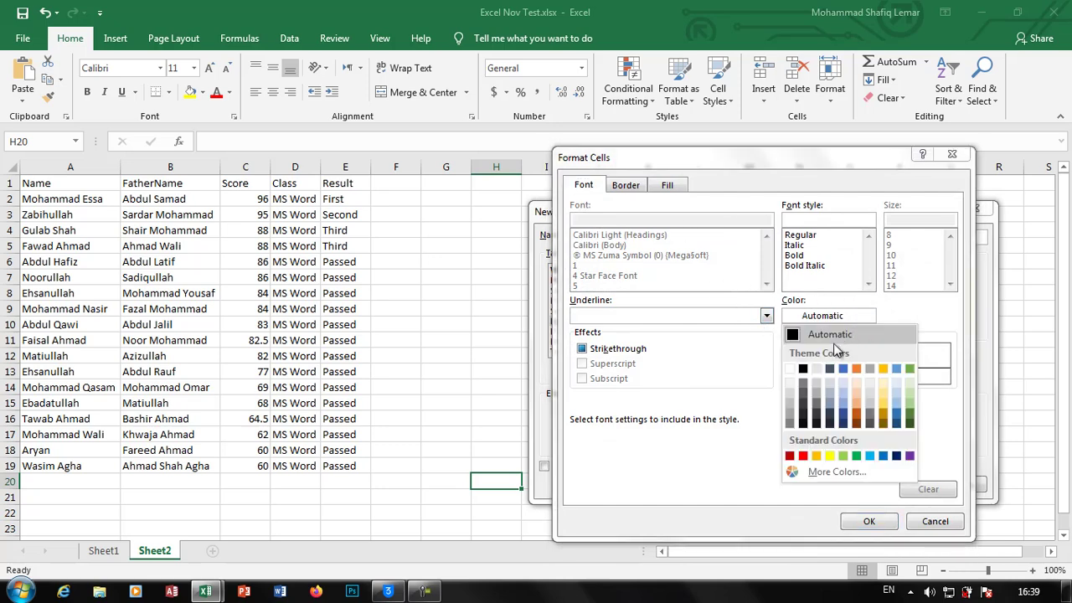
click(884, 457)
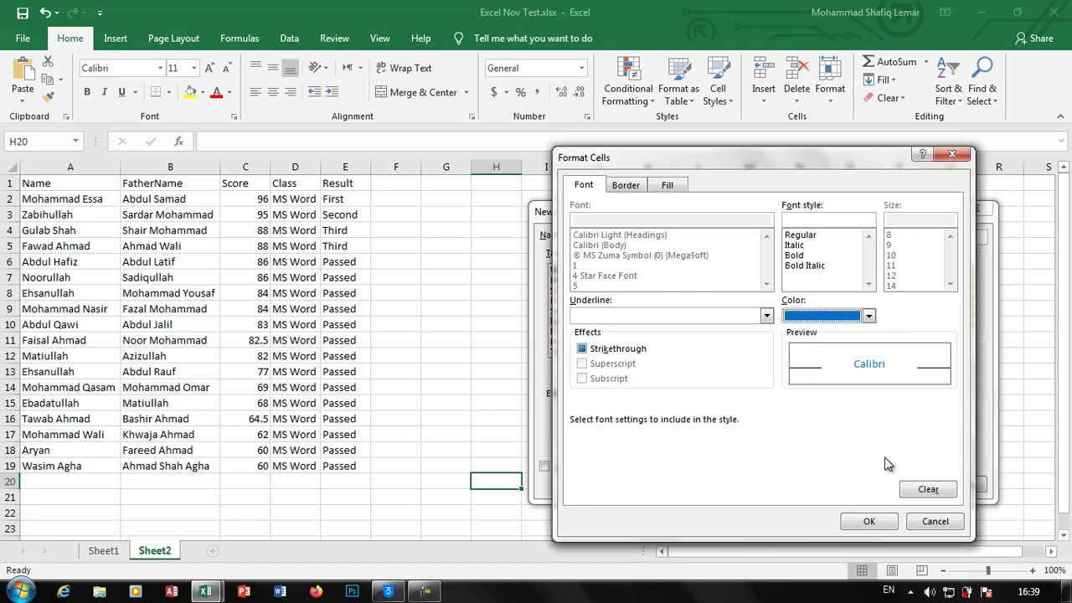
click(765, 317)
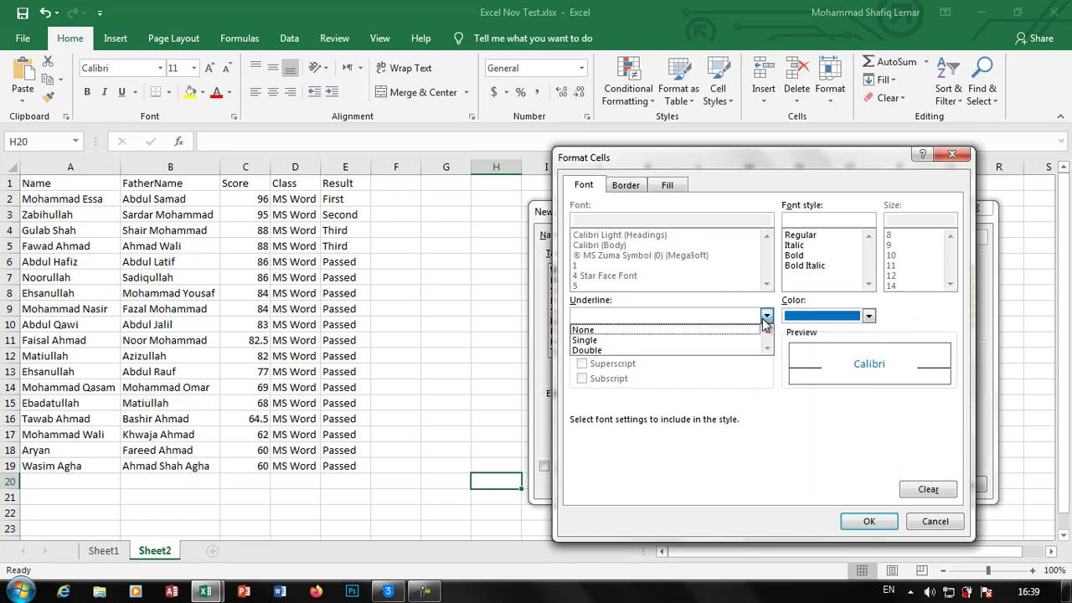
click(699, 340)
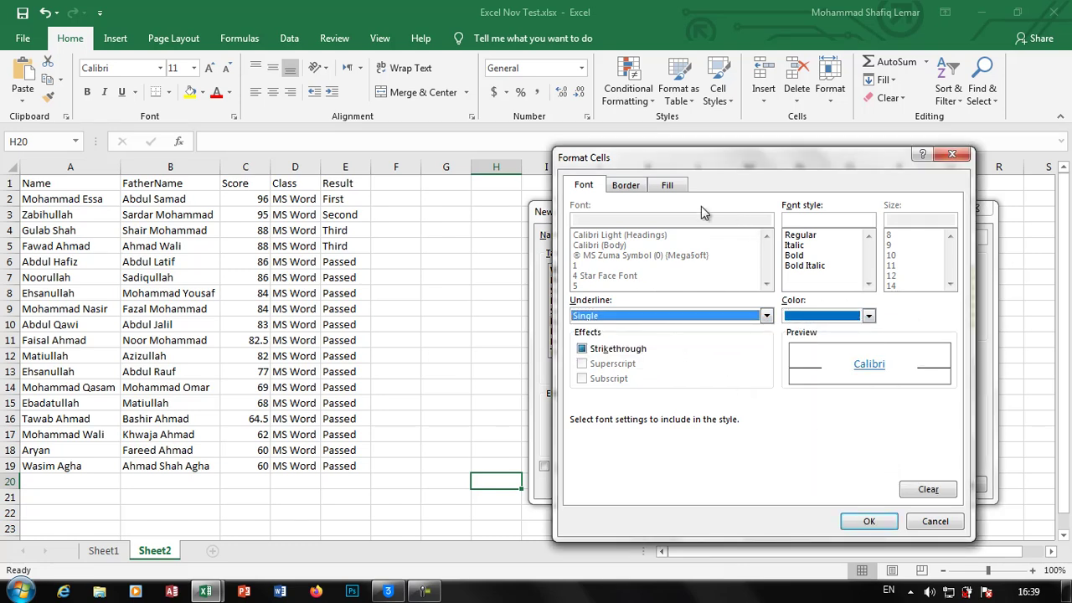
click(794, 255)
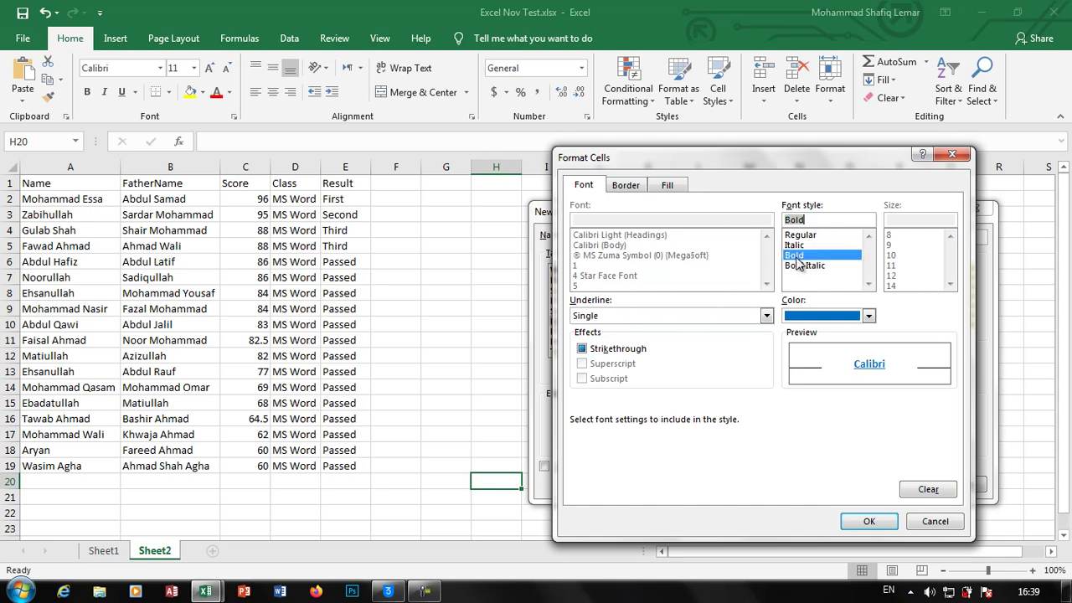
click(875, 519)
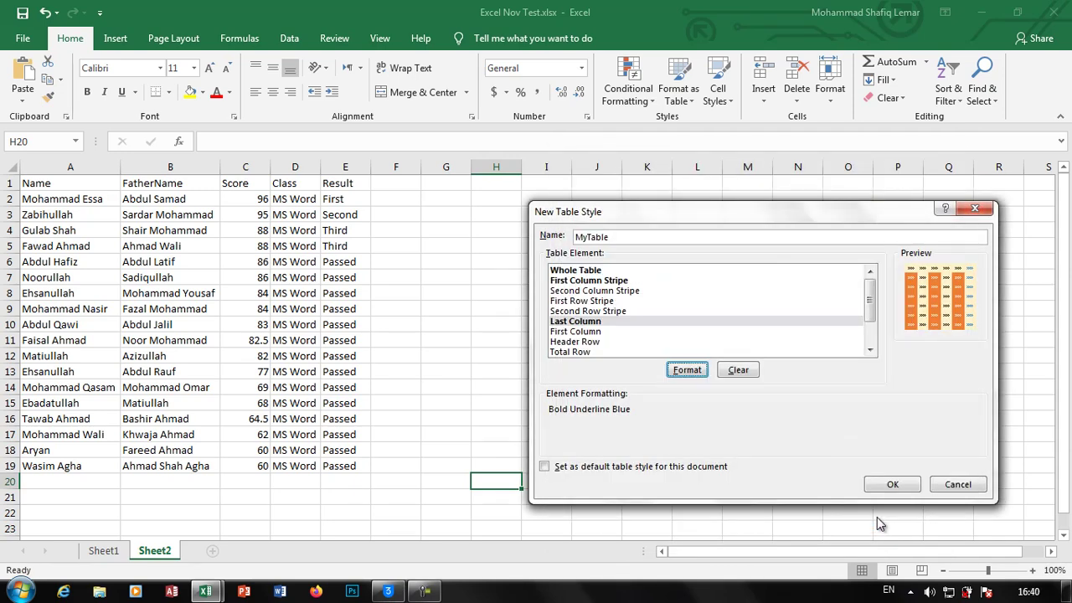
Step: Format MyTable's Header Row with white text on a green background
click(600, 333)
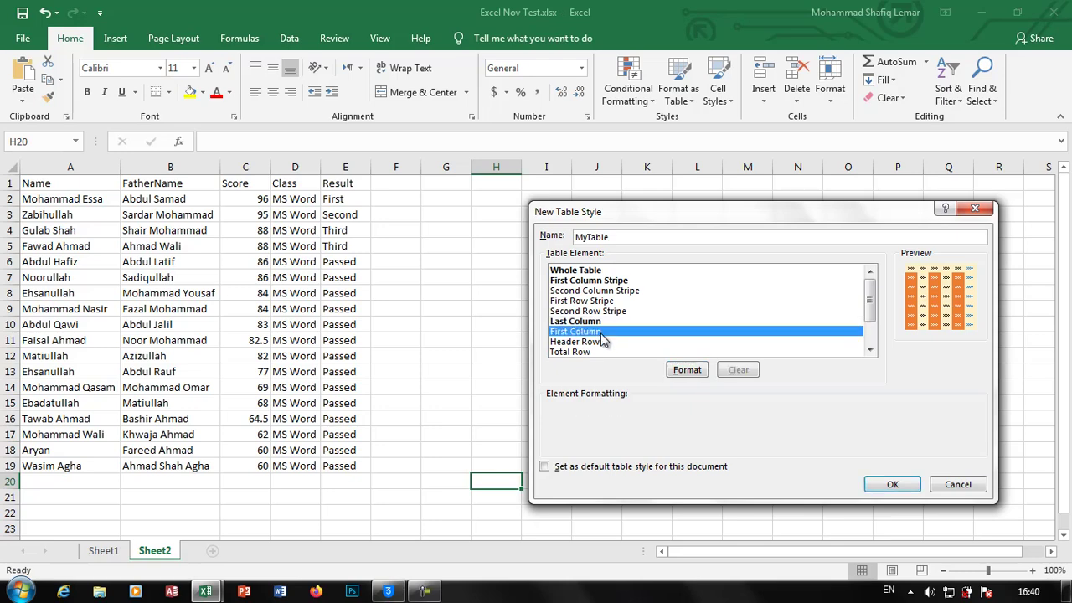
click(608, 343)
click(682, 373)
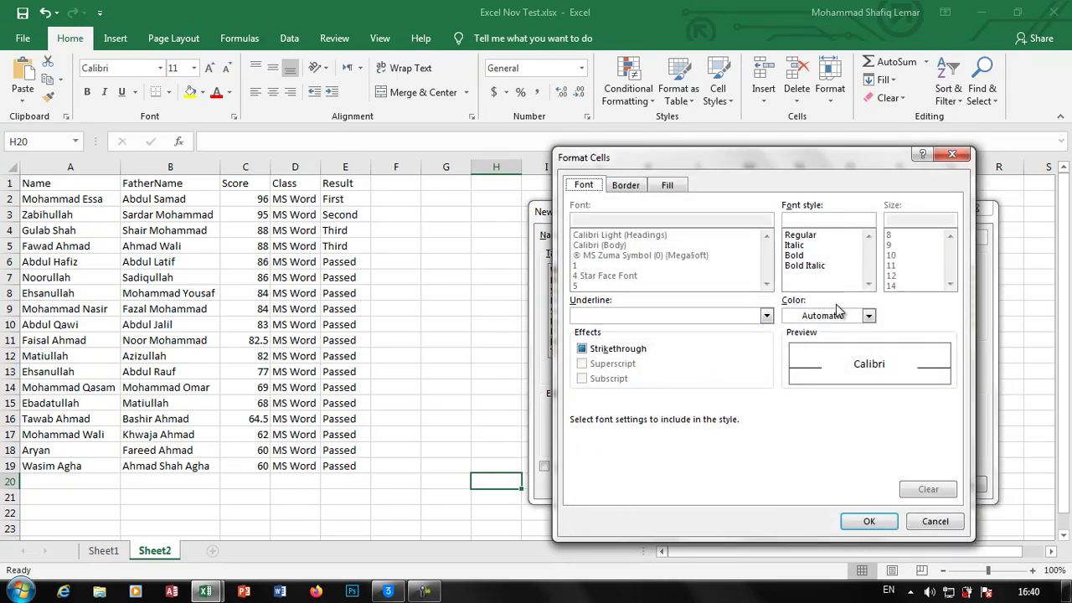
click(868, 316)
click(792, 373)
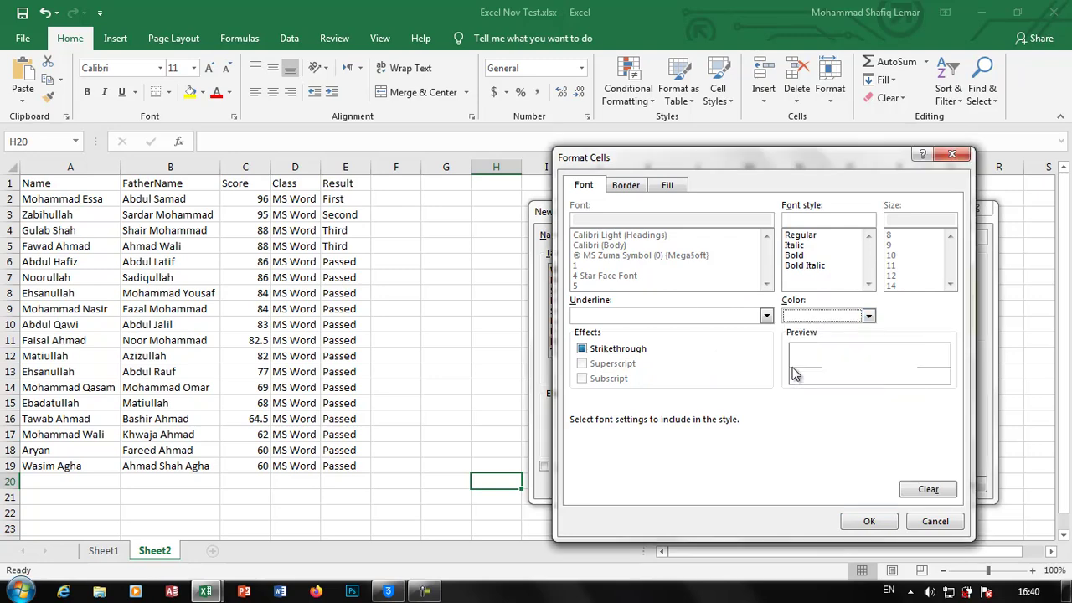
click(625, 185)
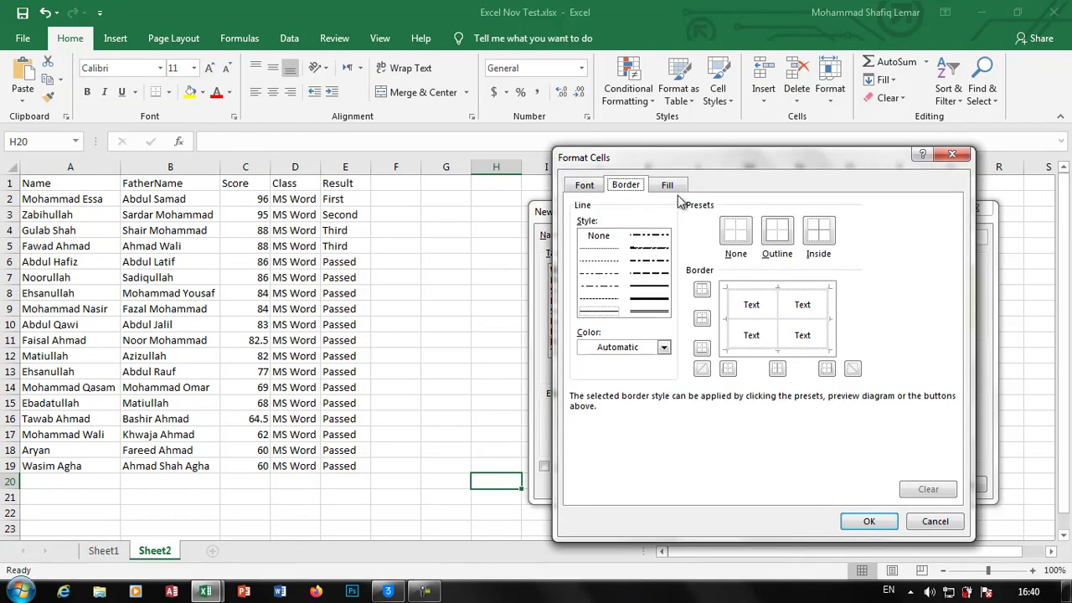
click(669, 185)
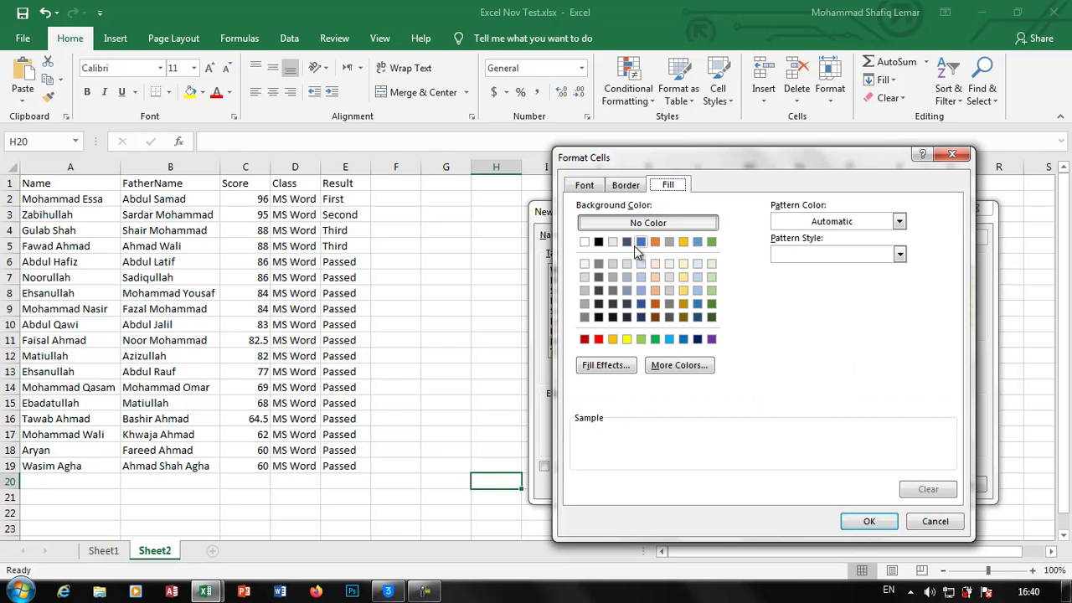
click(656, 338)
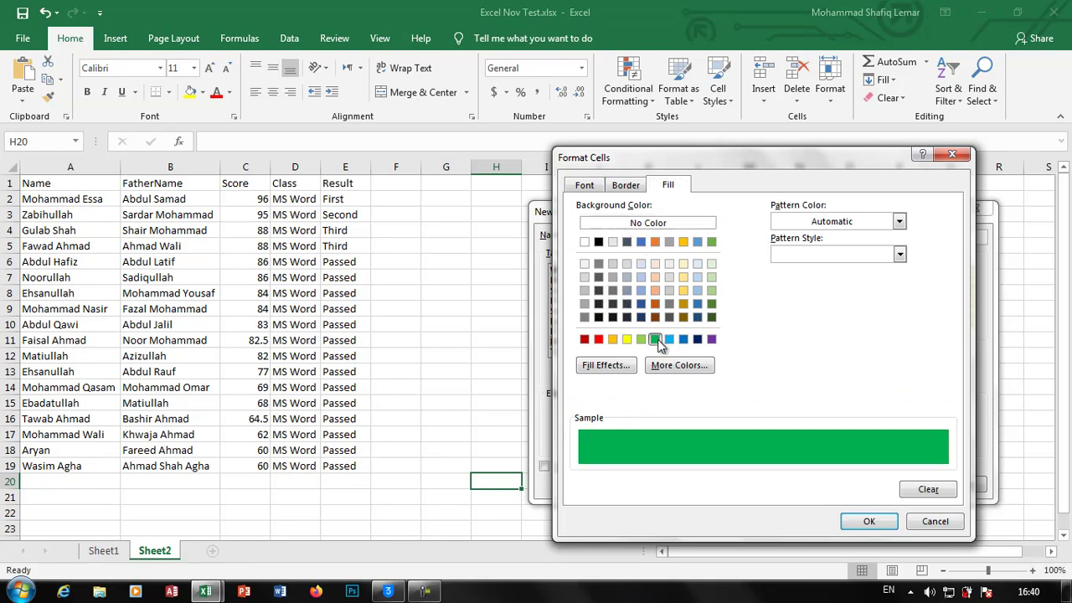
click(869, 521)
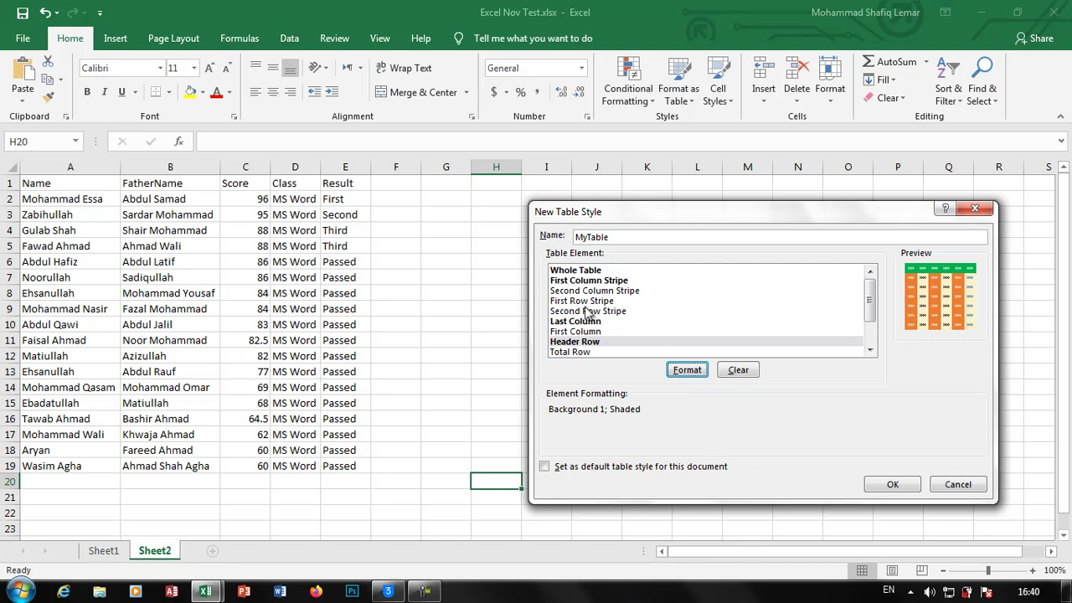
Step: Save MyTable and apply it to the student data range A1:E19 with headers
click(895, 484)
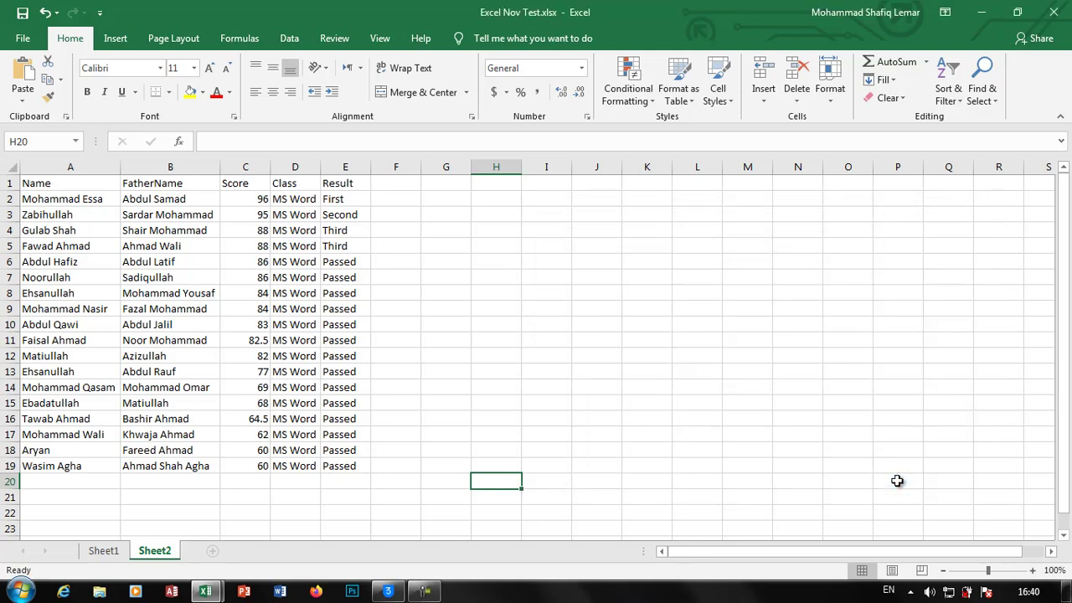
click(312, 311)
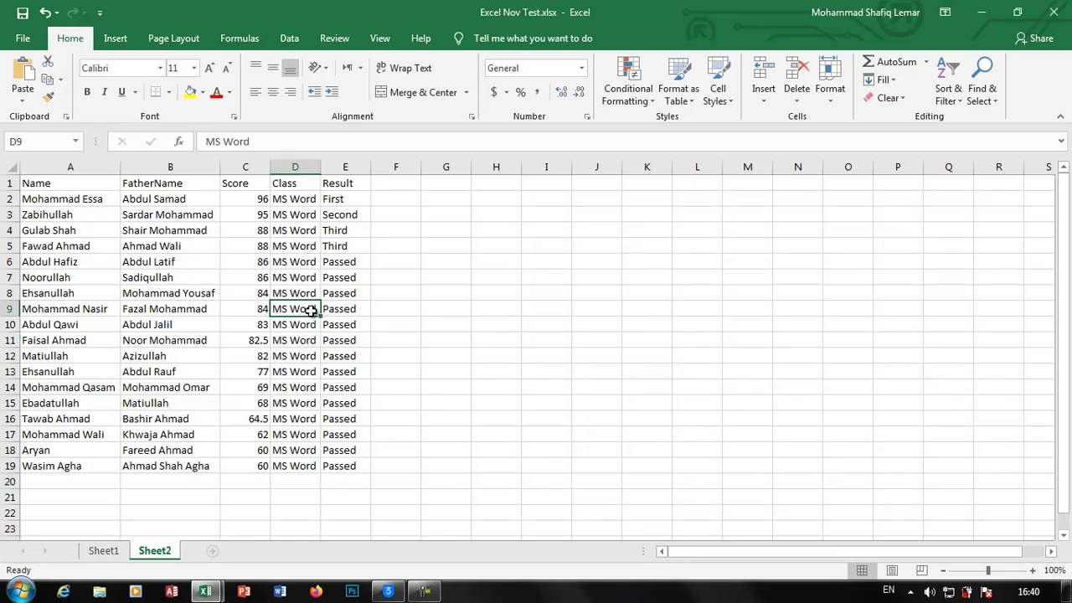
click(687, 90)
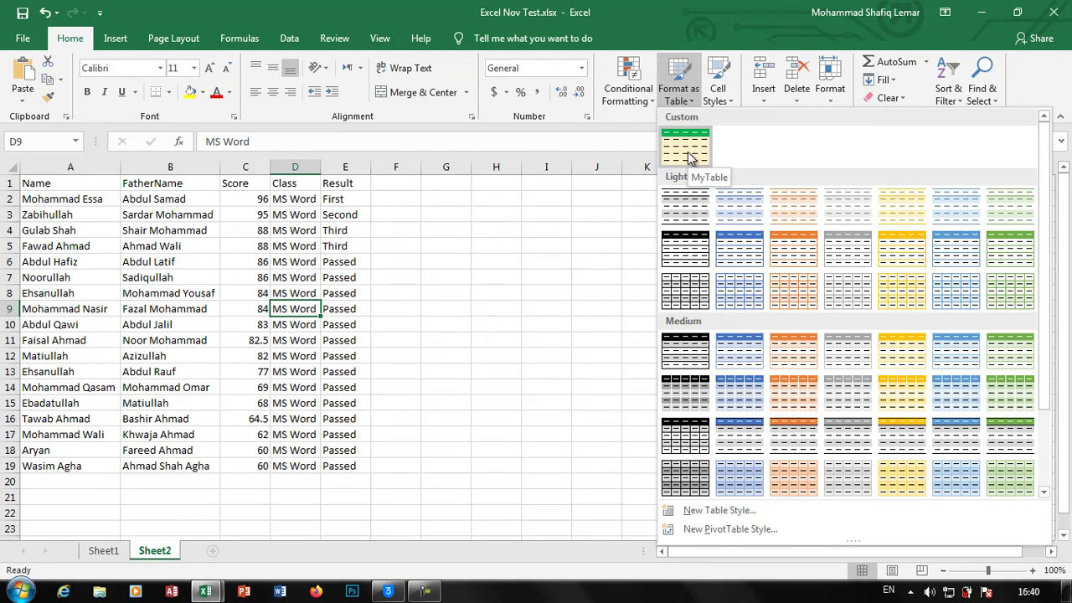
click(687, 153)
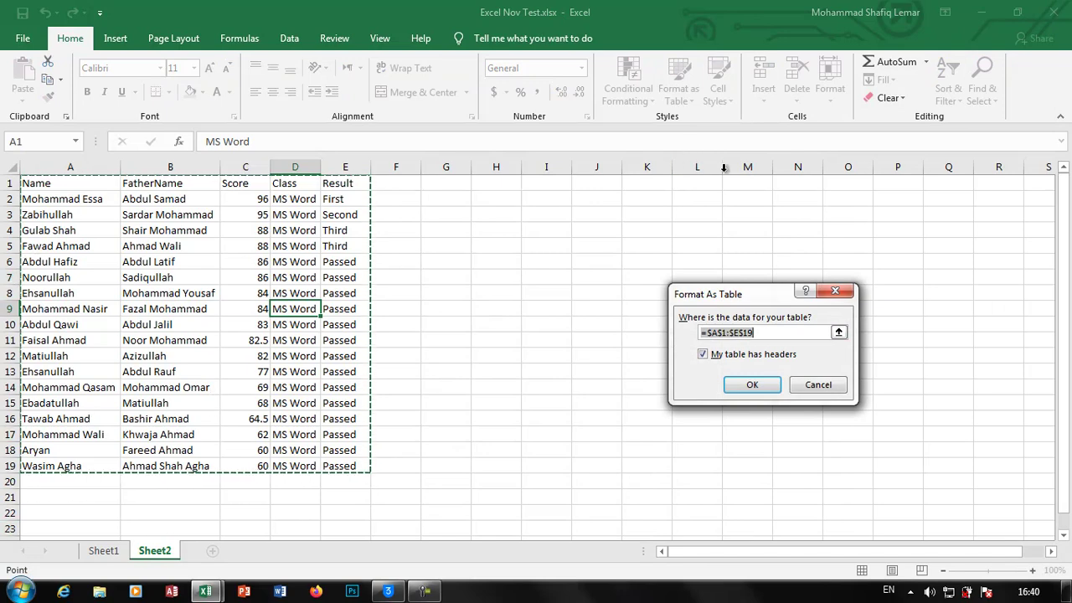
click(748, 384)
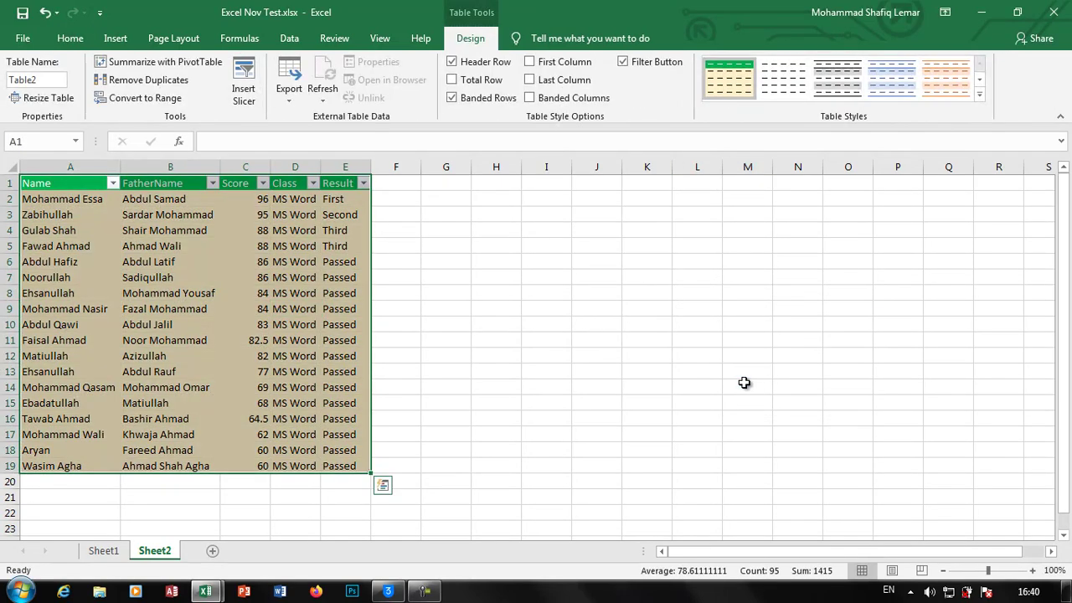
drag(261, 387, 248, 376)
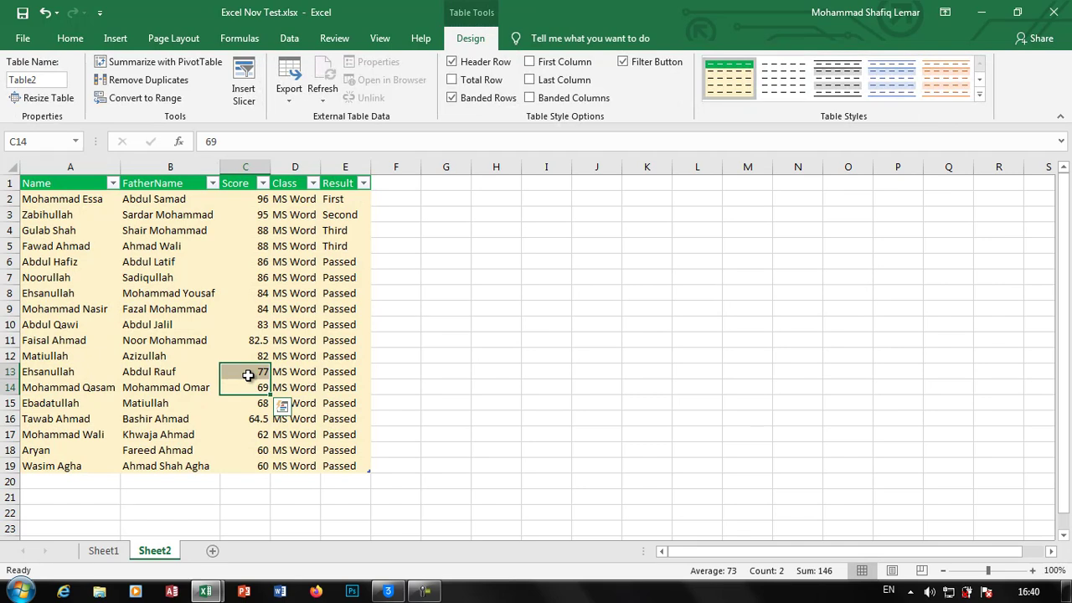
click(198, 244)
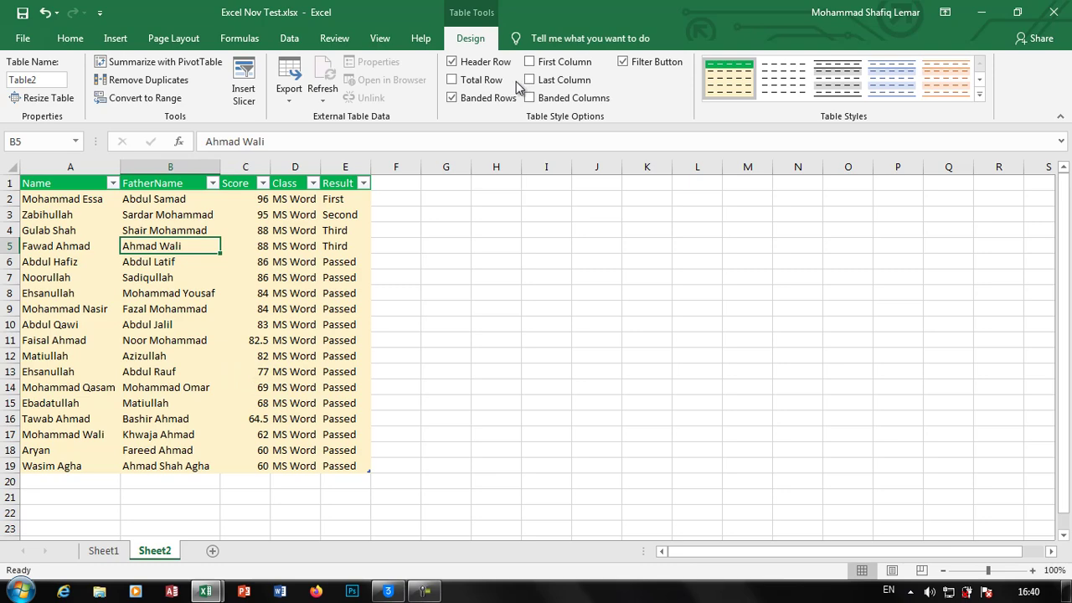
click(576, 99)
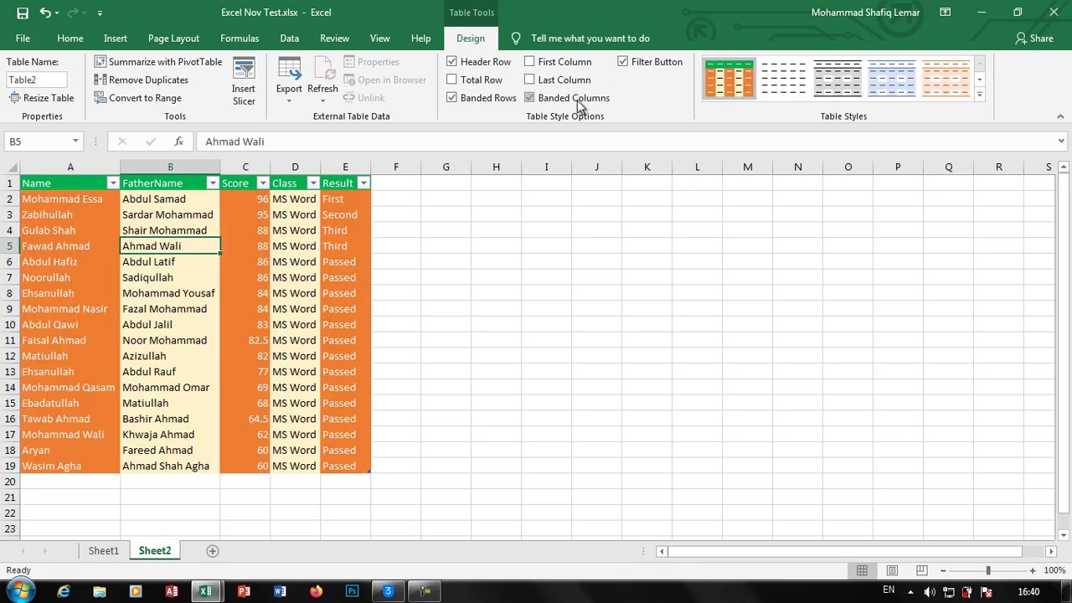
click(577, 102)
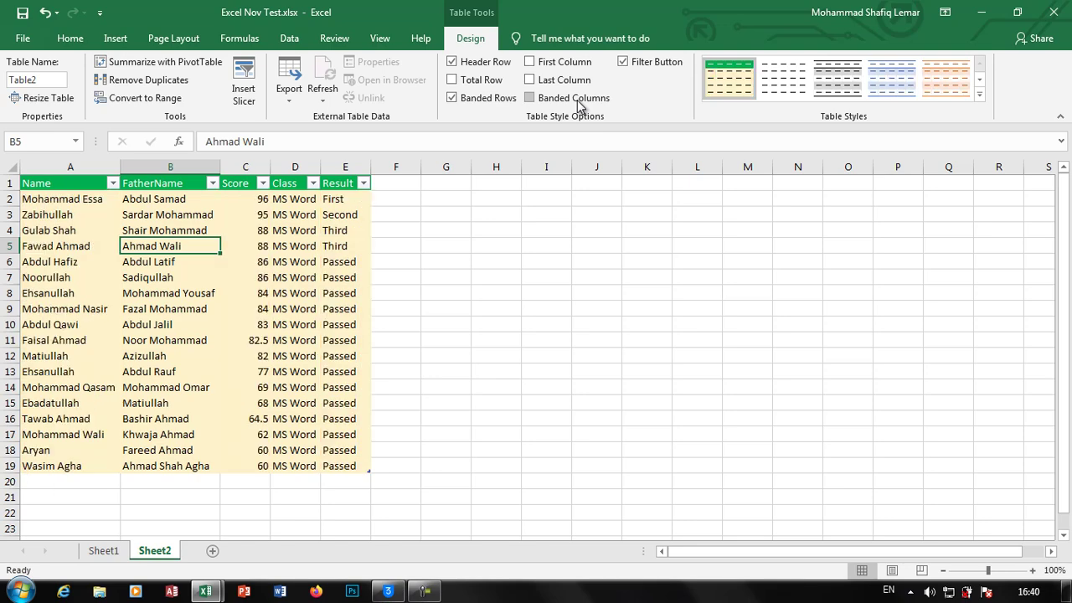
click(577, 103)
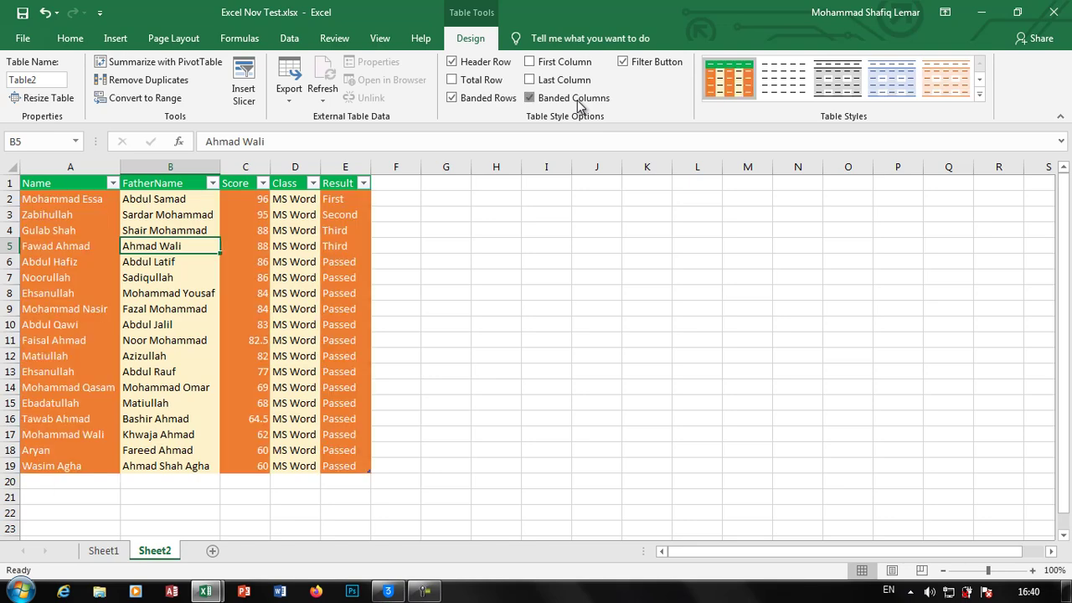
click(577, 103)
click(577, 103)
click(578, 106)
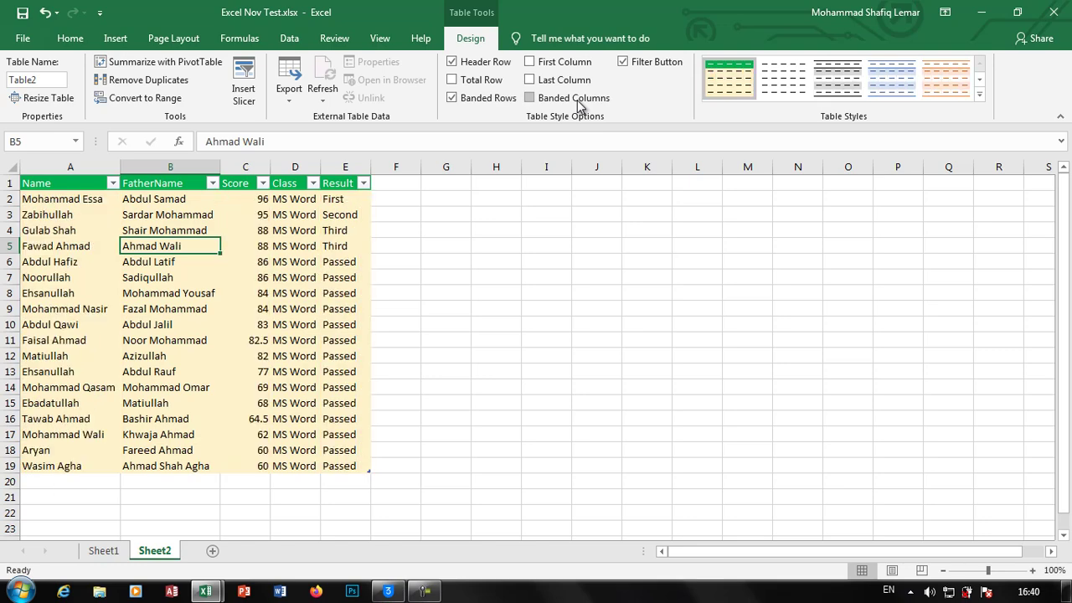
click(423, 263)
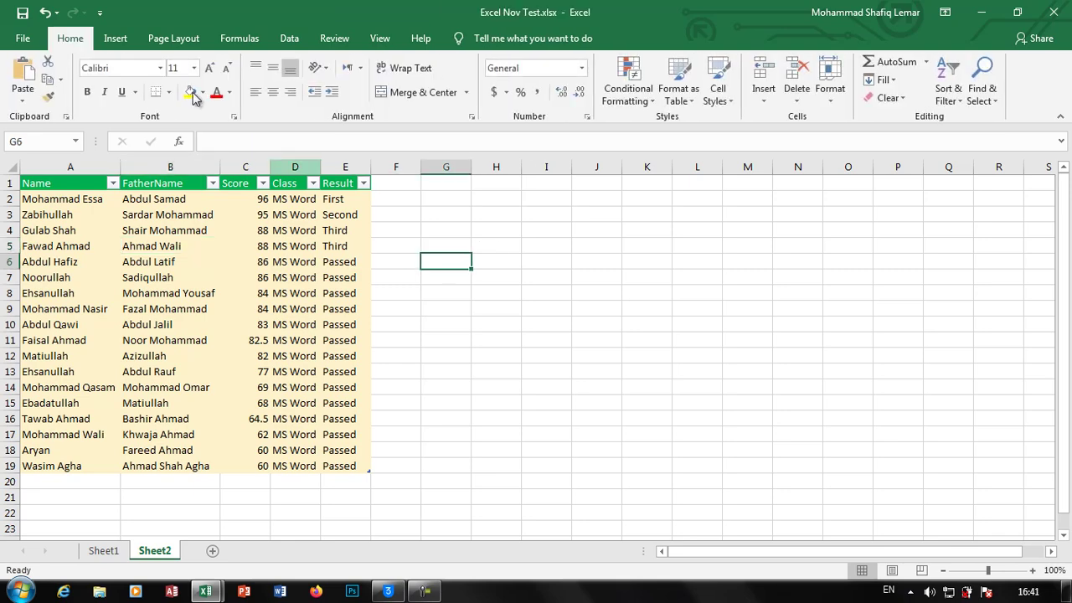
click(685, 99)
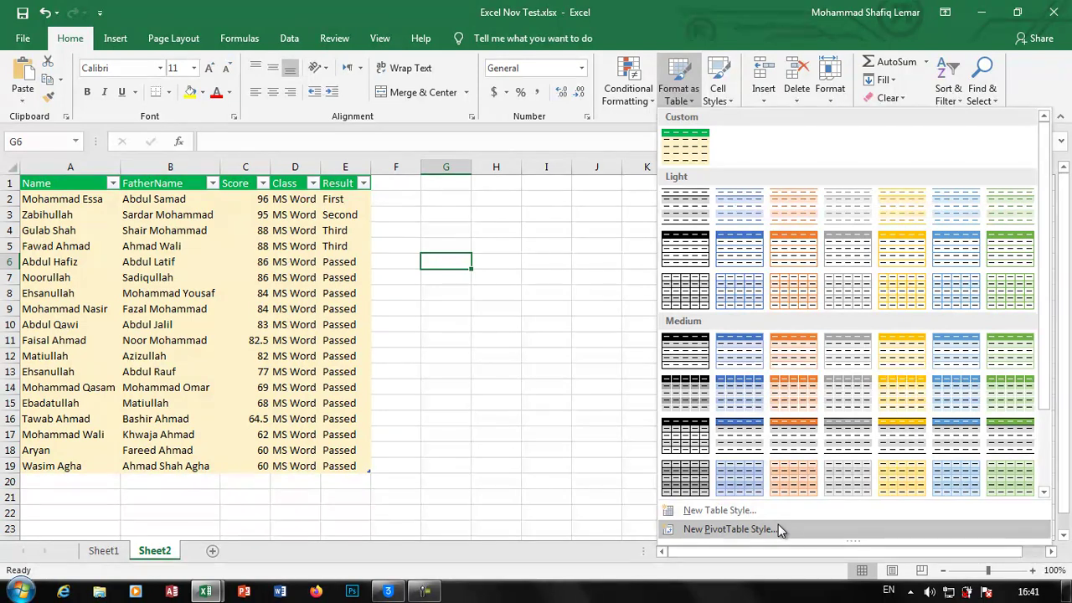
click(521, 384)
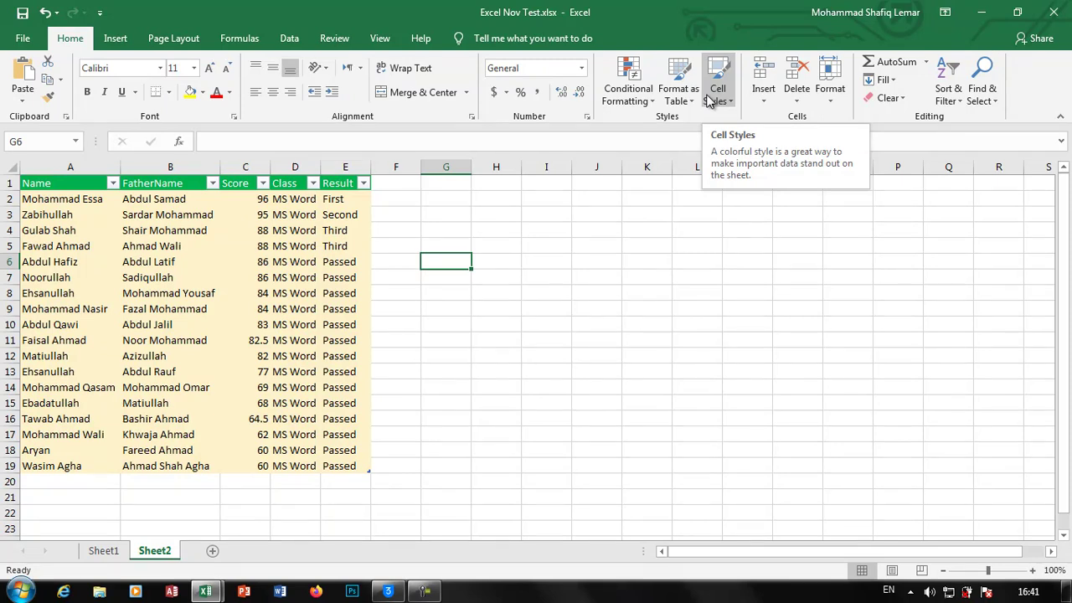
Step: Enter 1500 in cell I7 and give it the orange Accent2 cell style
click(559, 285)
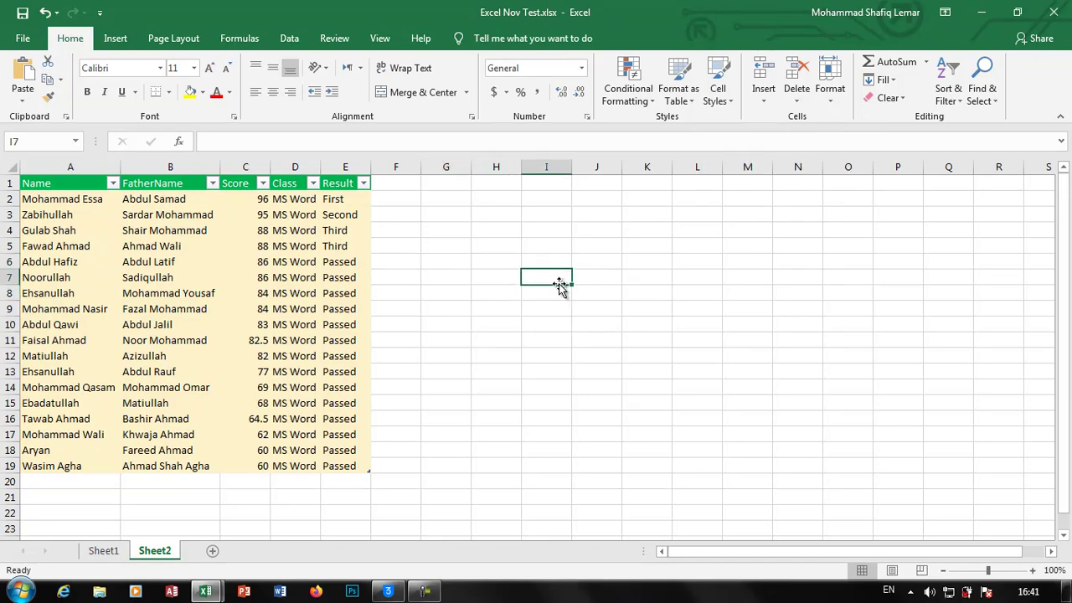
text(1500)
key(ctrl+Return)
click(720, 84)
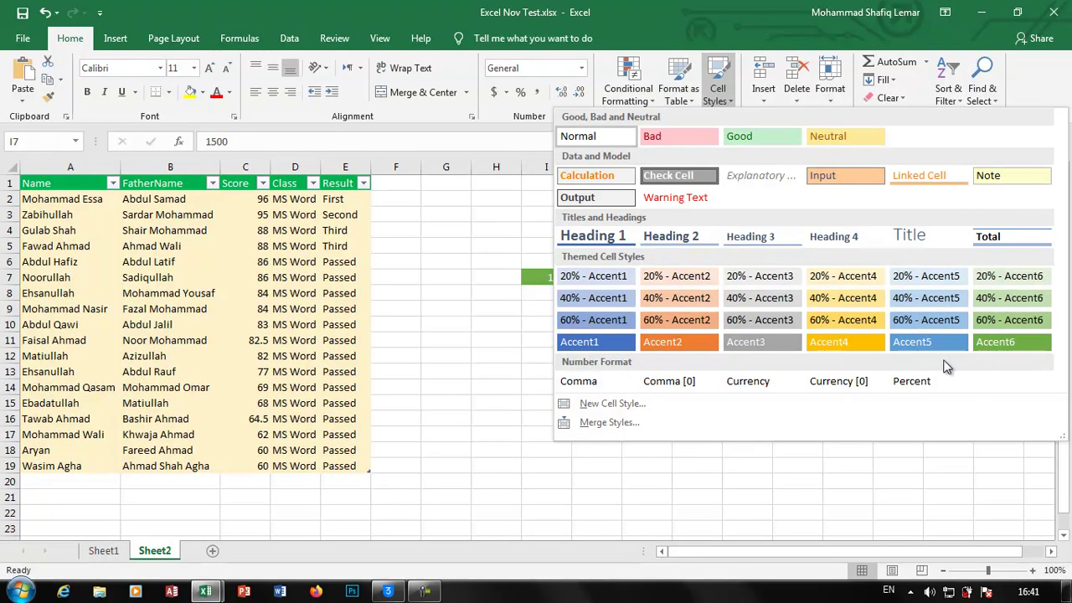
click(703, 342)
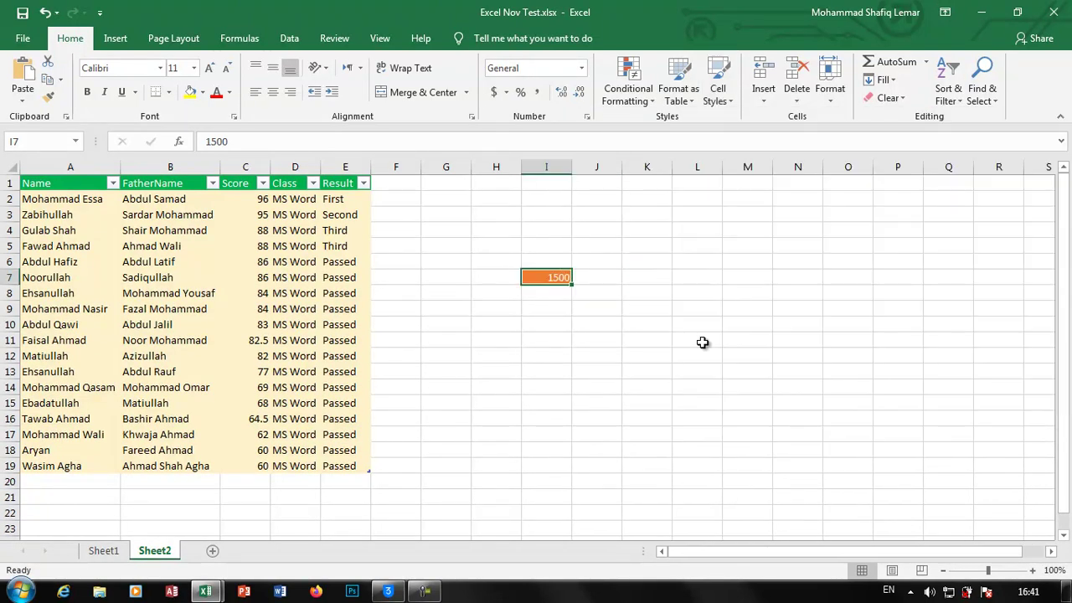
click(714, 94)
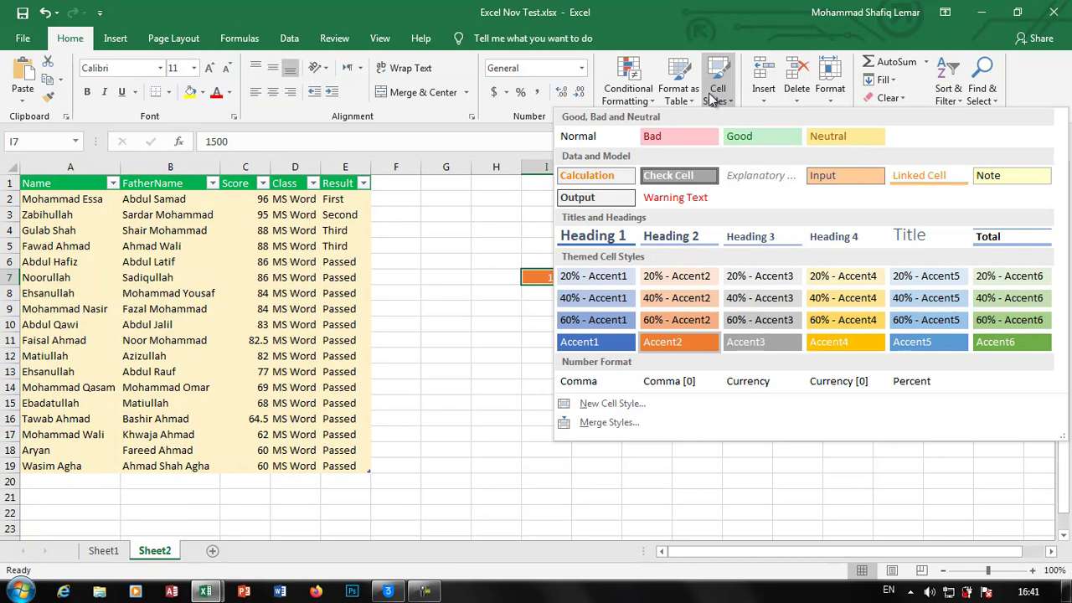
Step: Name a new cell style 'MyFirstCellStyle' and review its Number, Currency and Accounting formats
click(610, 402)
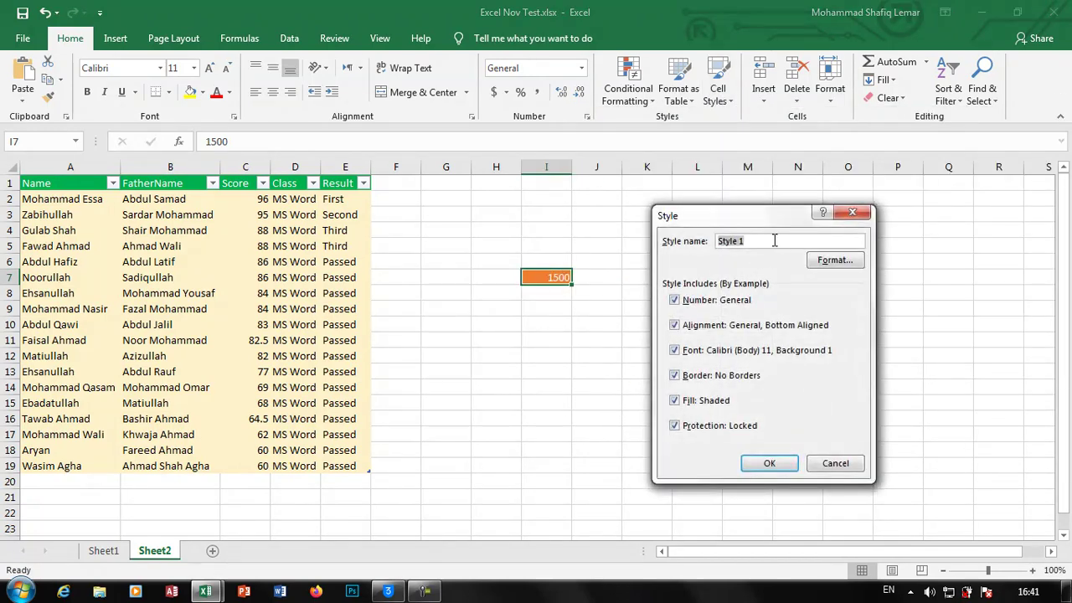
text(MyFirst)
text(CellSty)
text(le)
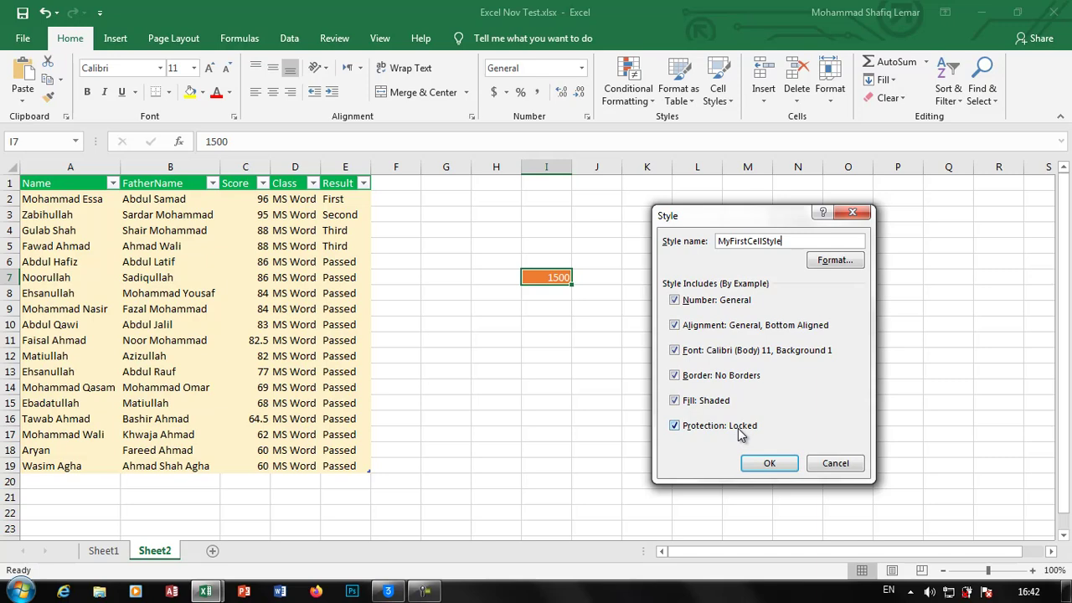
click(834, 262)
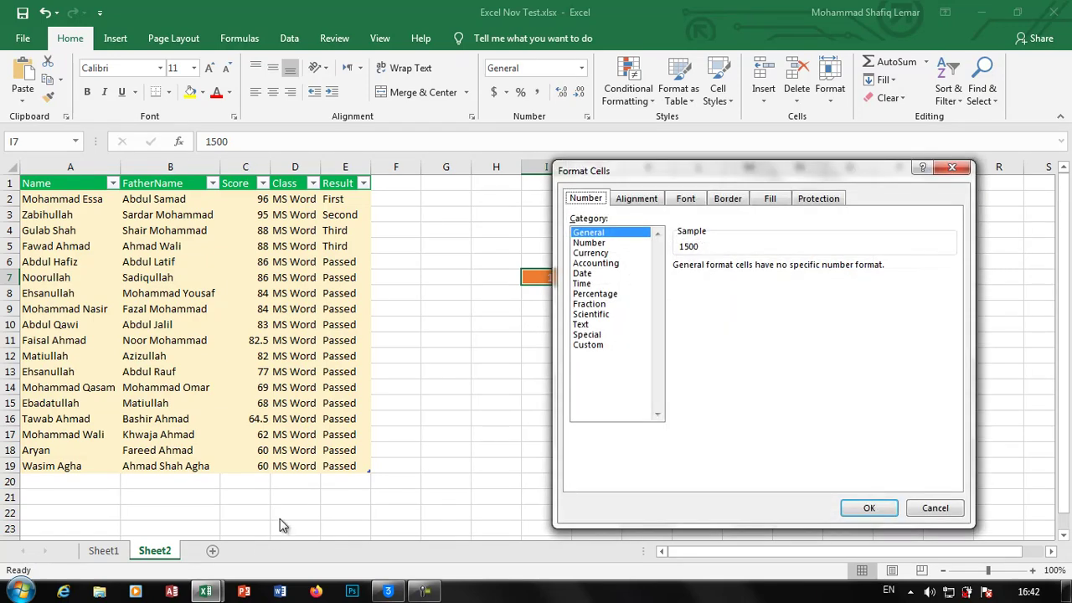
key(F9)
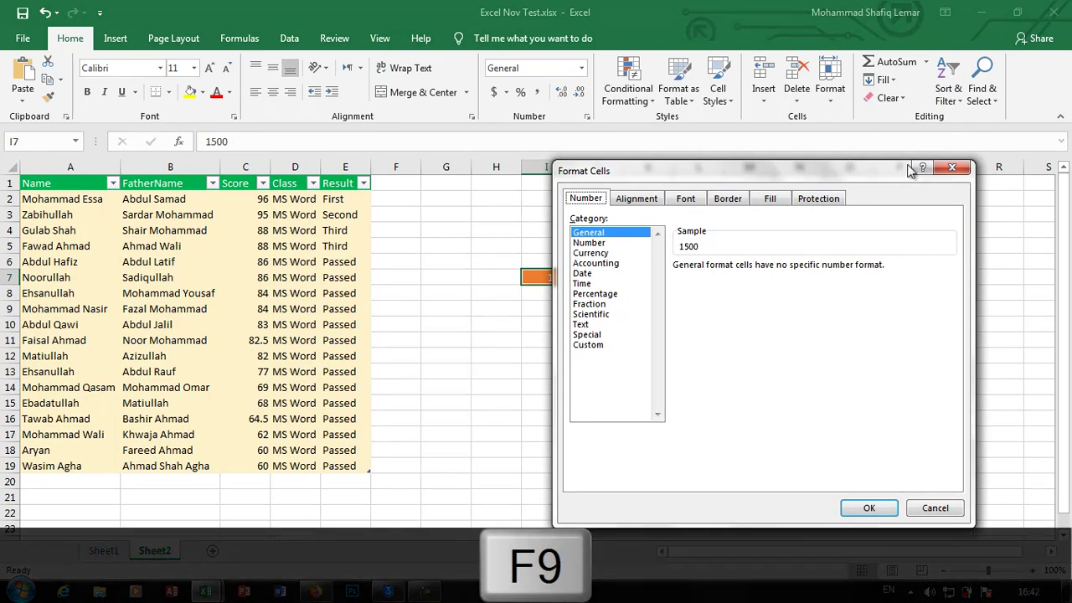
click(606, 245)
click(608, 252)
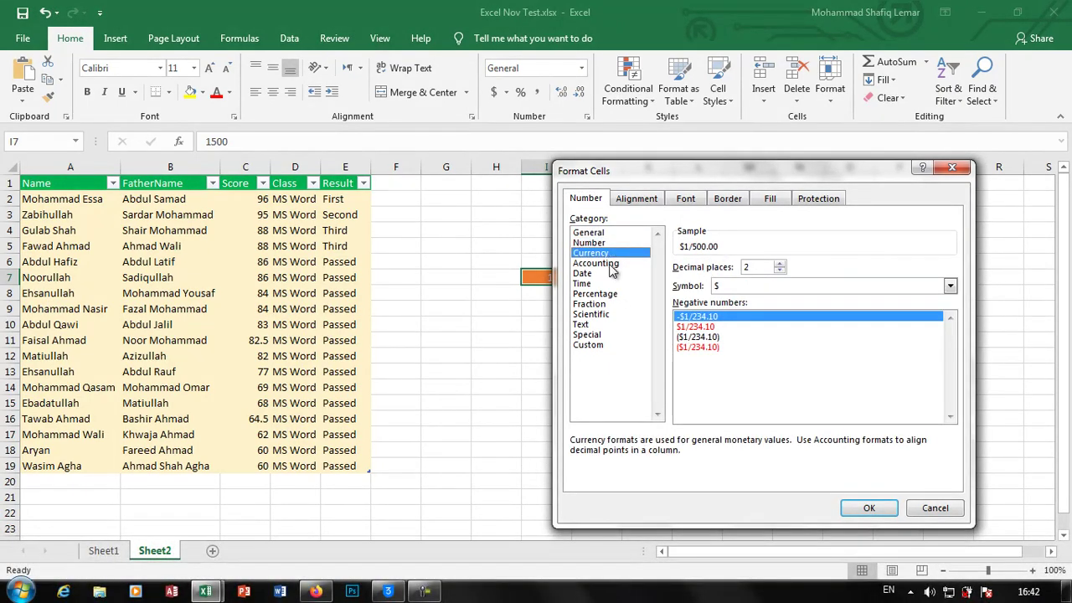
click(611, 264)
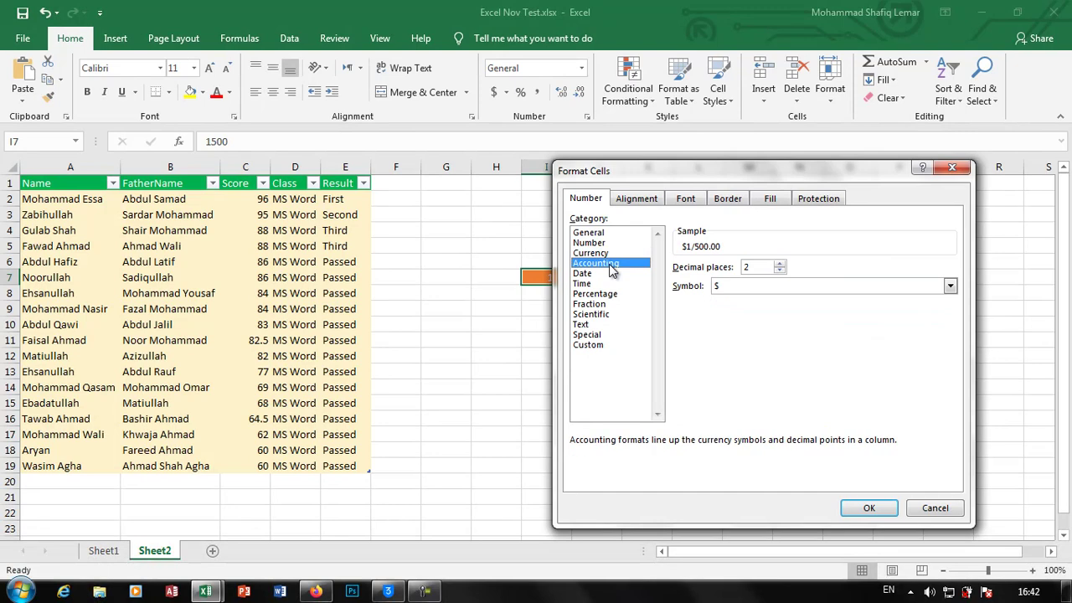
Step: Give MyFirstCellStyle a yellow fill and save the style
click(771, 199)
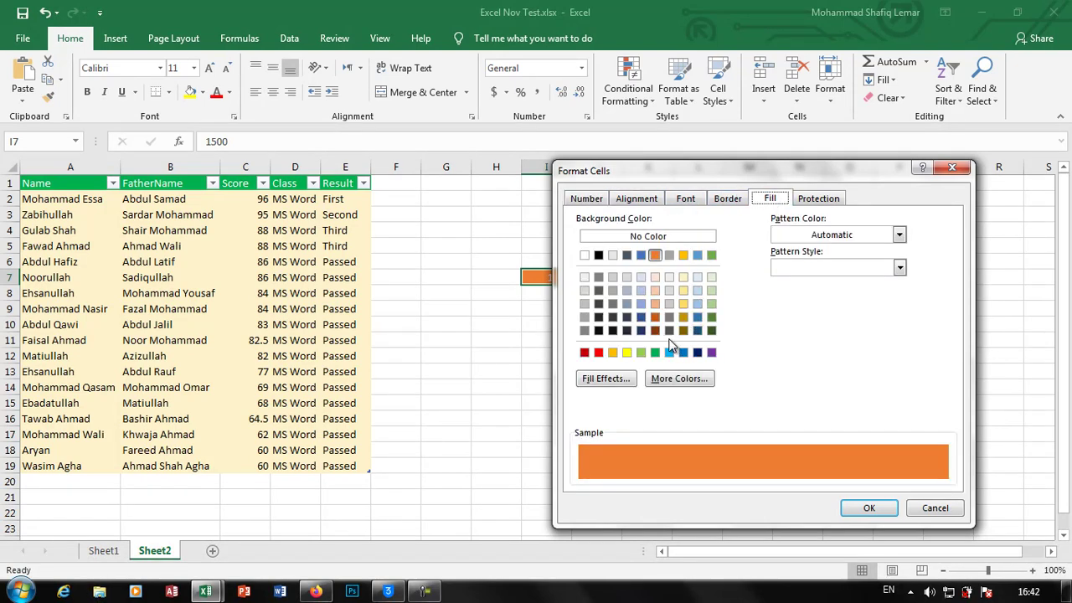
click(627, 352)
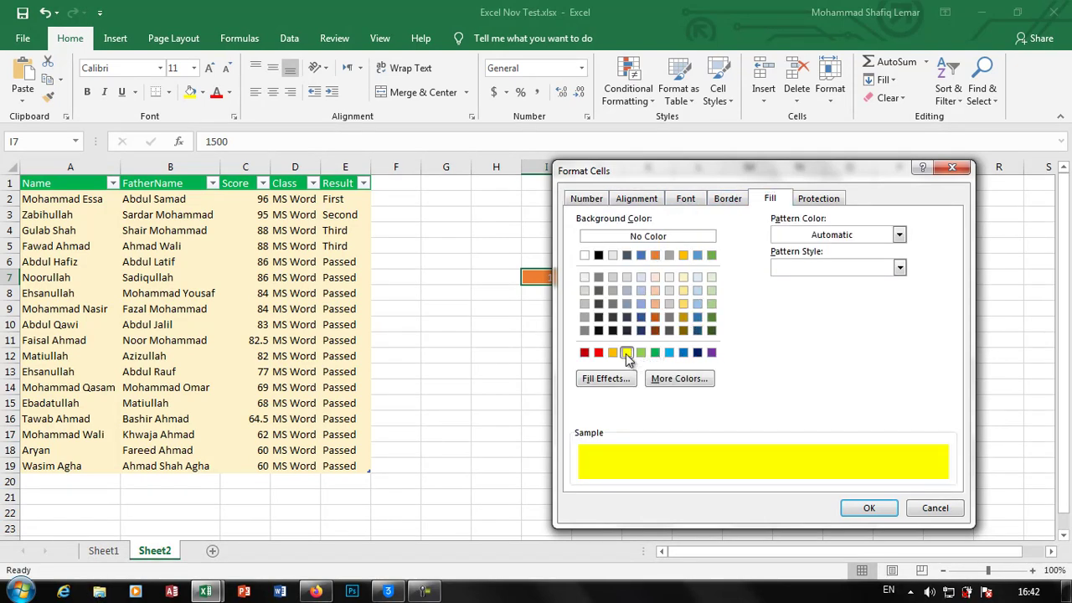
click(867, 510)
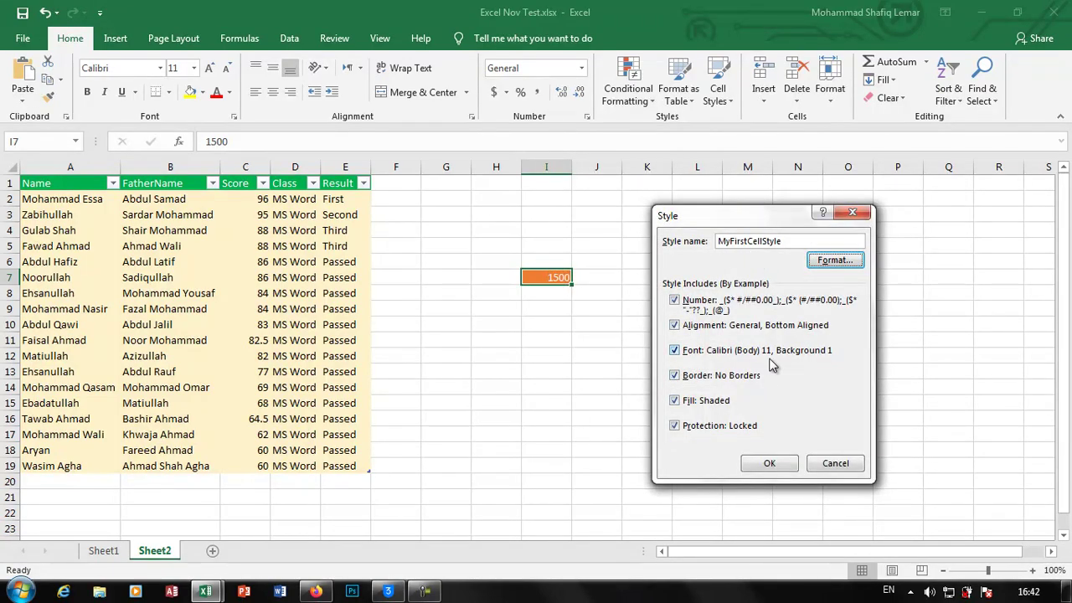
click(783, 463)
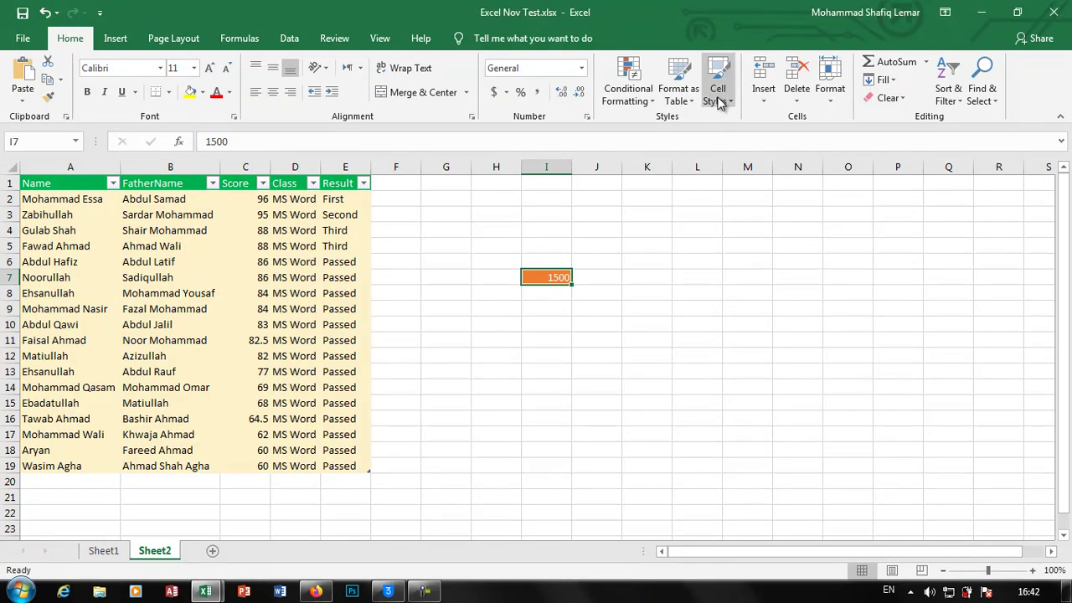
Step: Apply MyFirstCellStyle to I7 after trying Accent2, then create new workbook Book2
click(718, 83)
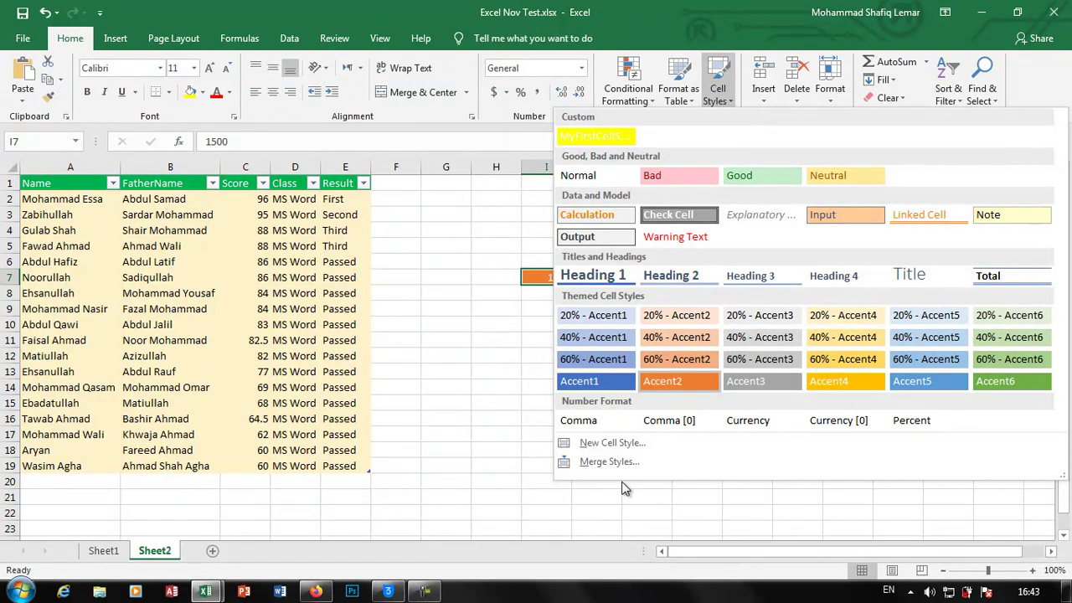
click(673, 376)
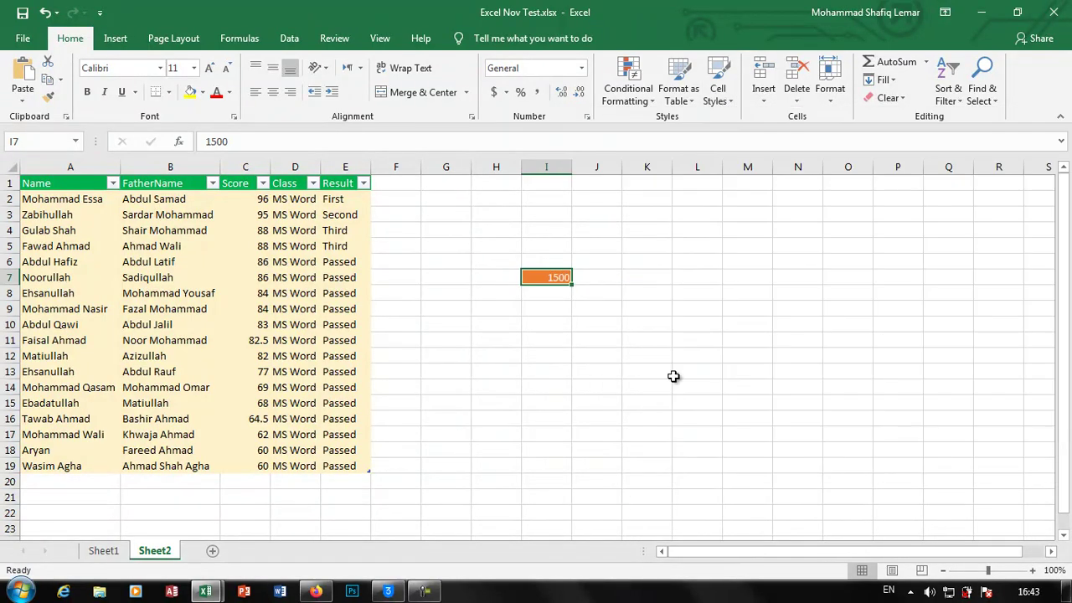
key(F9)
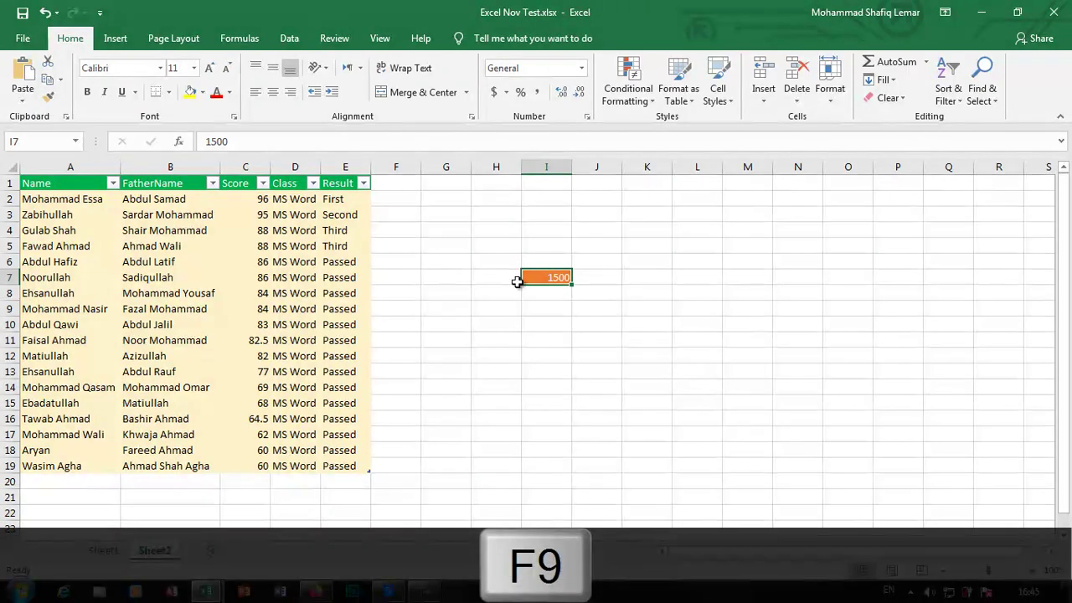
click(717, 84)
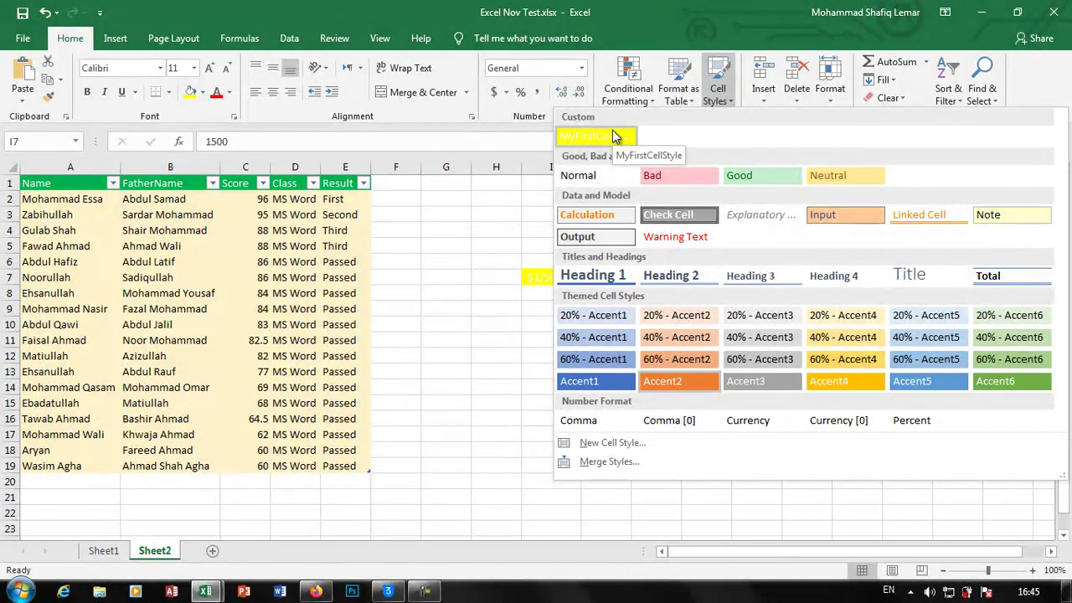
click(596, 136)
key(ctrl+n)
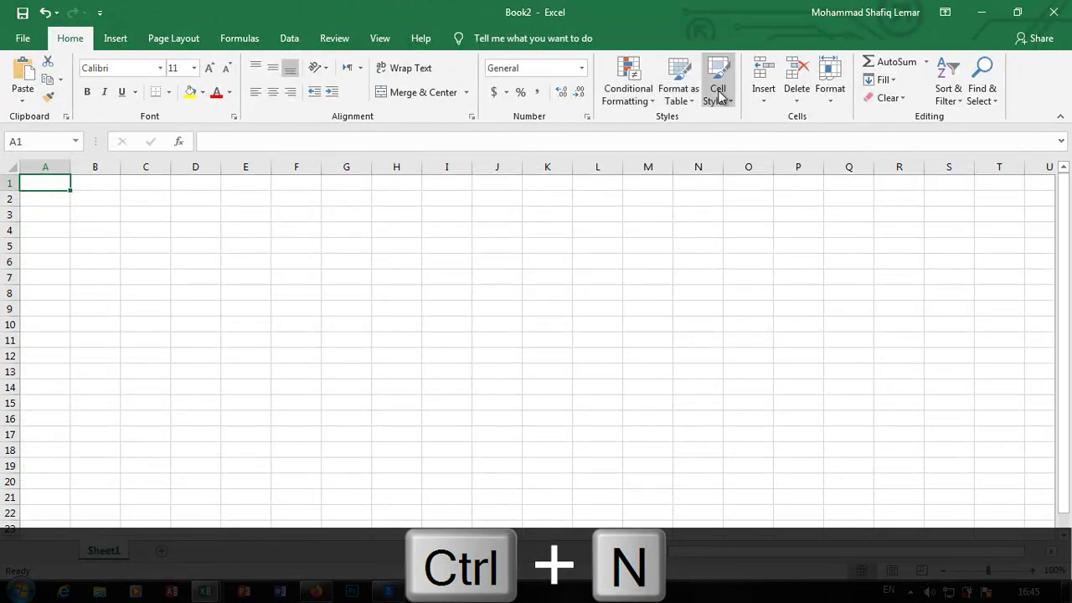
Step: Merge the cell styles from Excel Nov Test.xlsx into Book2
click(717, 92)
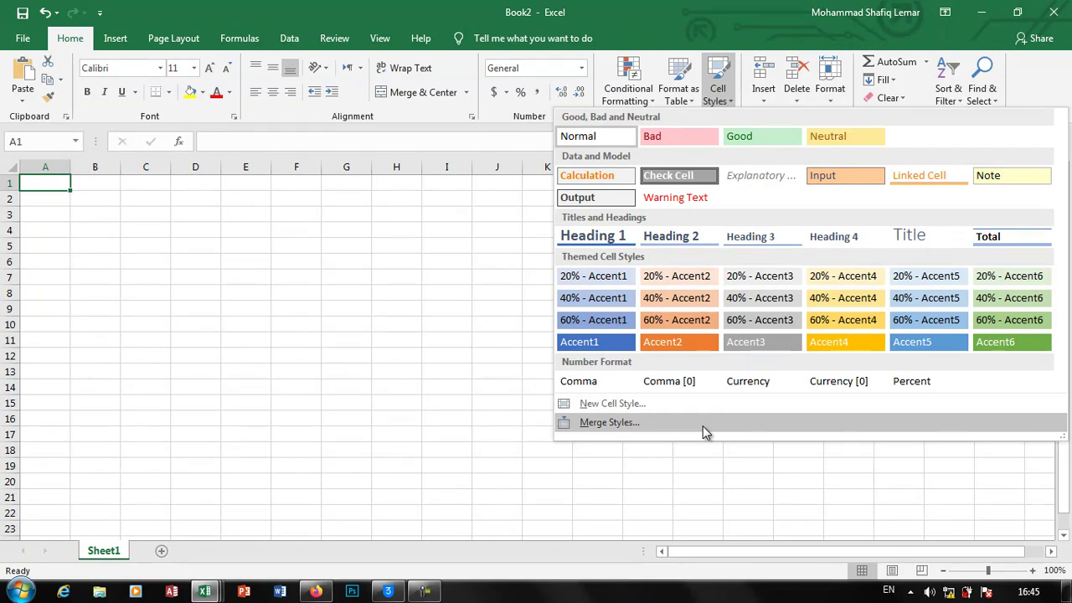
click(703, 426)
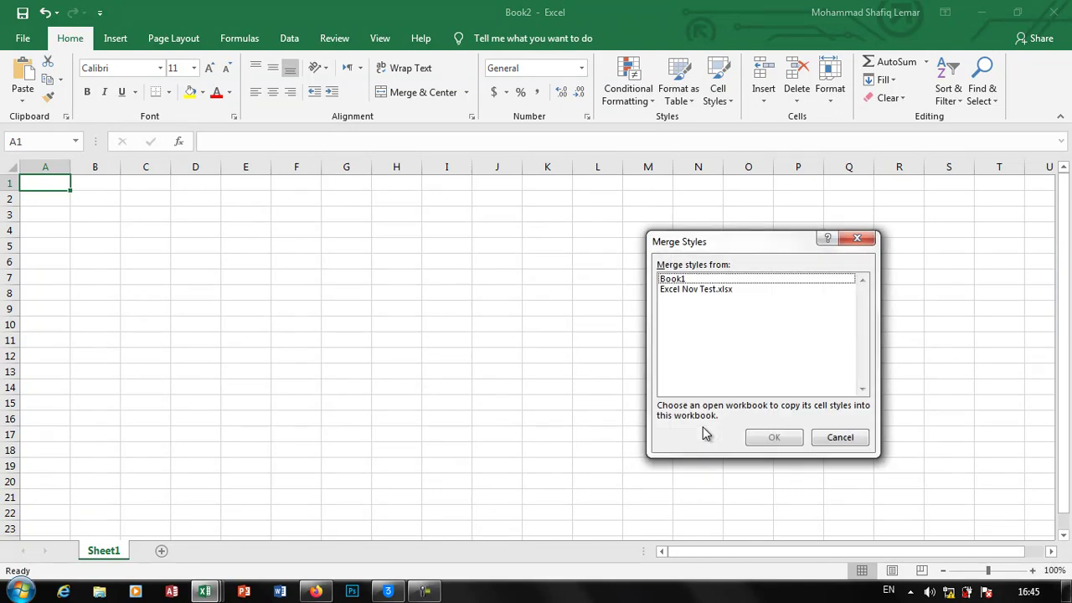
click(700, 292)
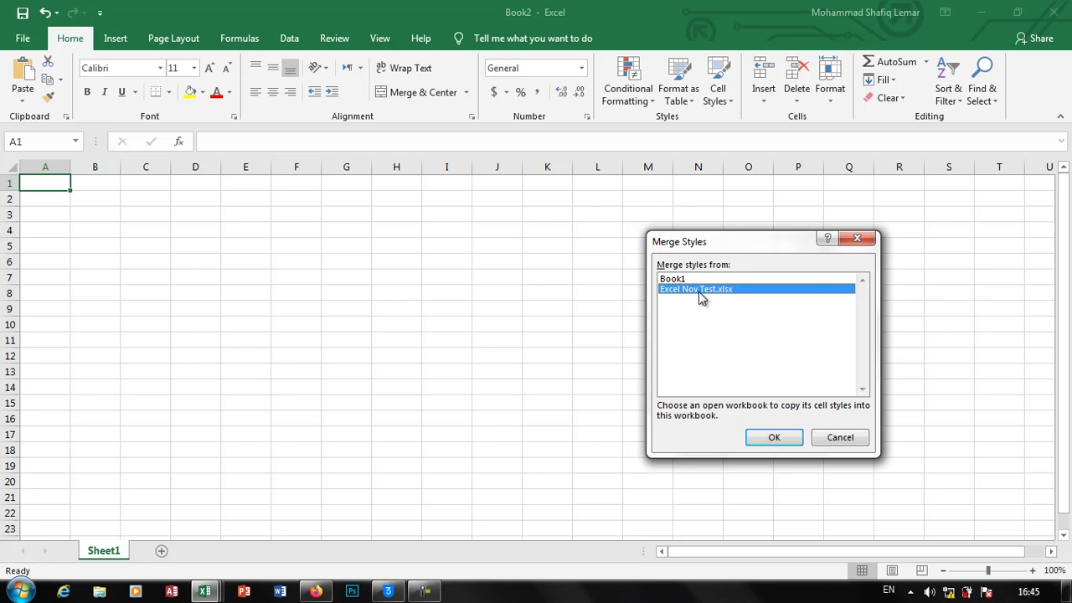
click(764, 437)
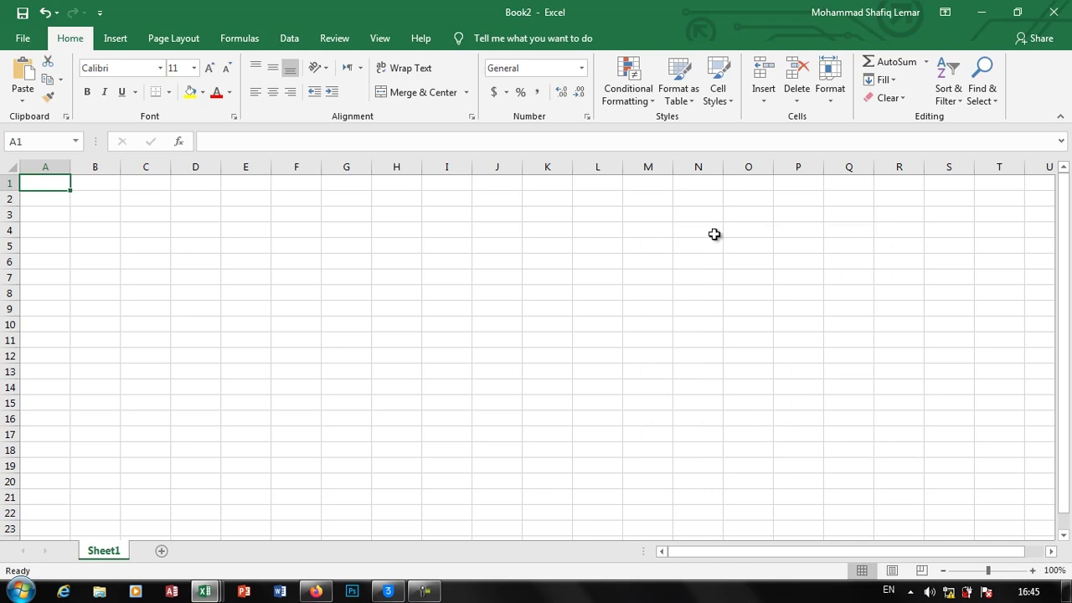
Step: Confirm MyFirstCellStyle is listed under Custom cell styles in Book2, then show the window switcher
click(718, 102)
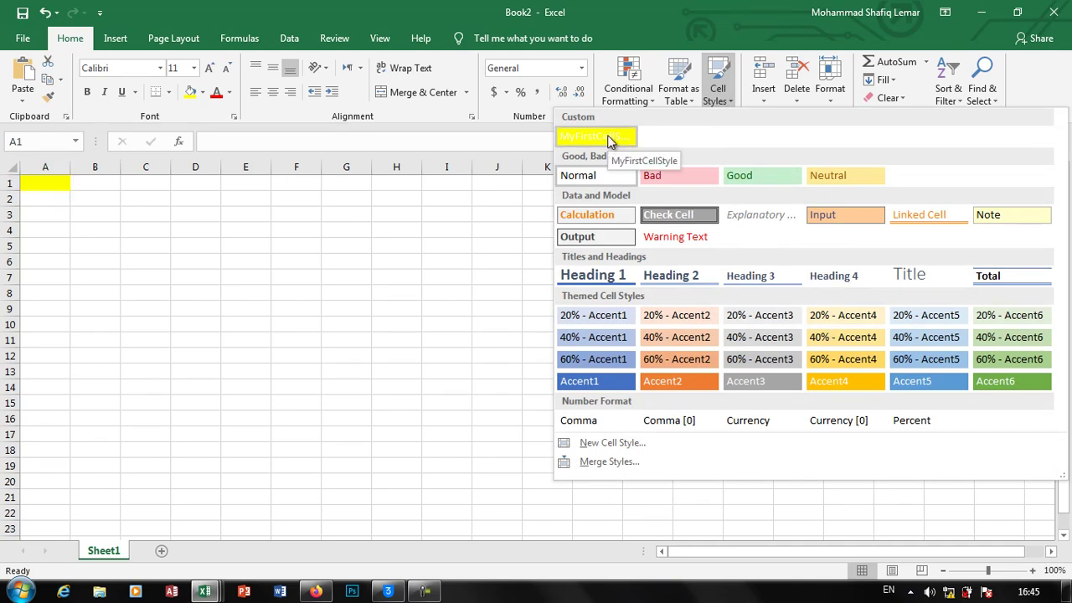
key(F9)
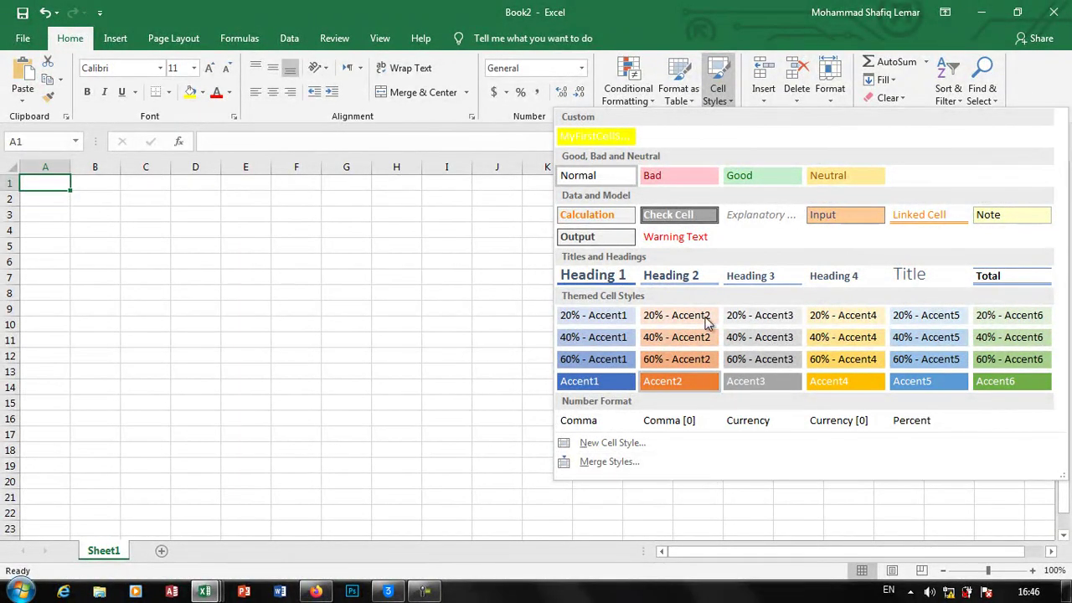
click(453, 374)
key(super+Tab)
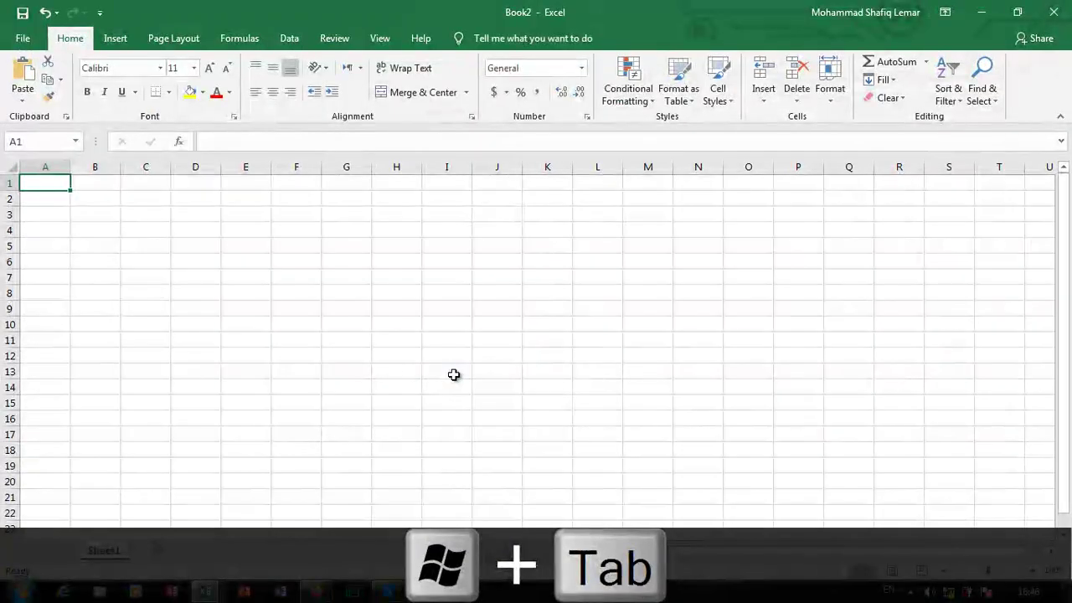
Step: Return to Excel Nov Test.xlsx, select A9 in the results table, and review the Insert options
key(super+Tab)
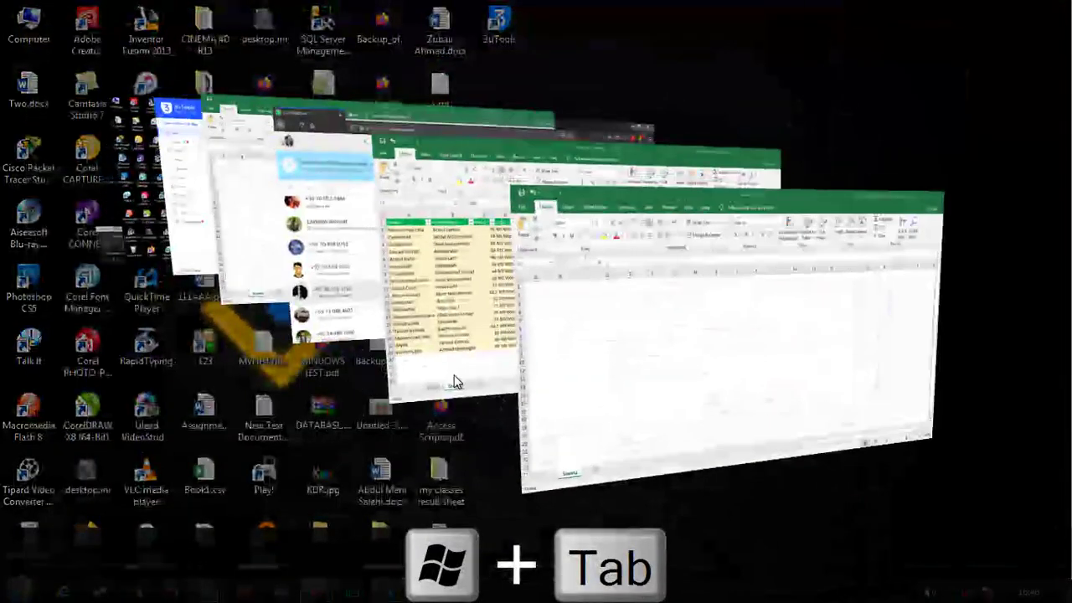
key(super+Tab)
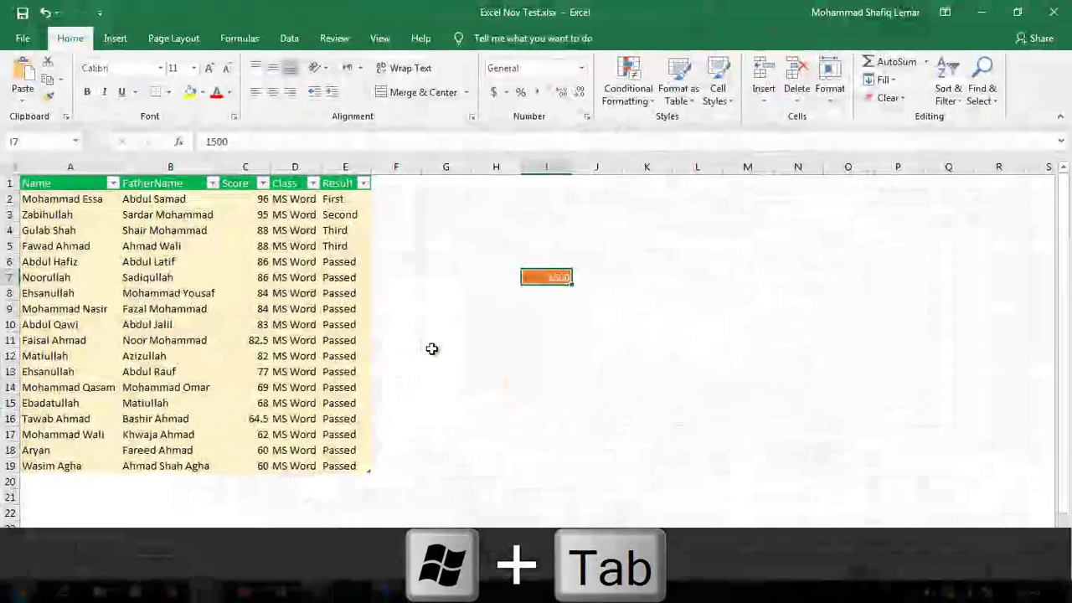
click(295, 308)
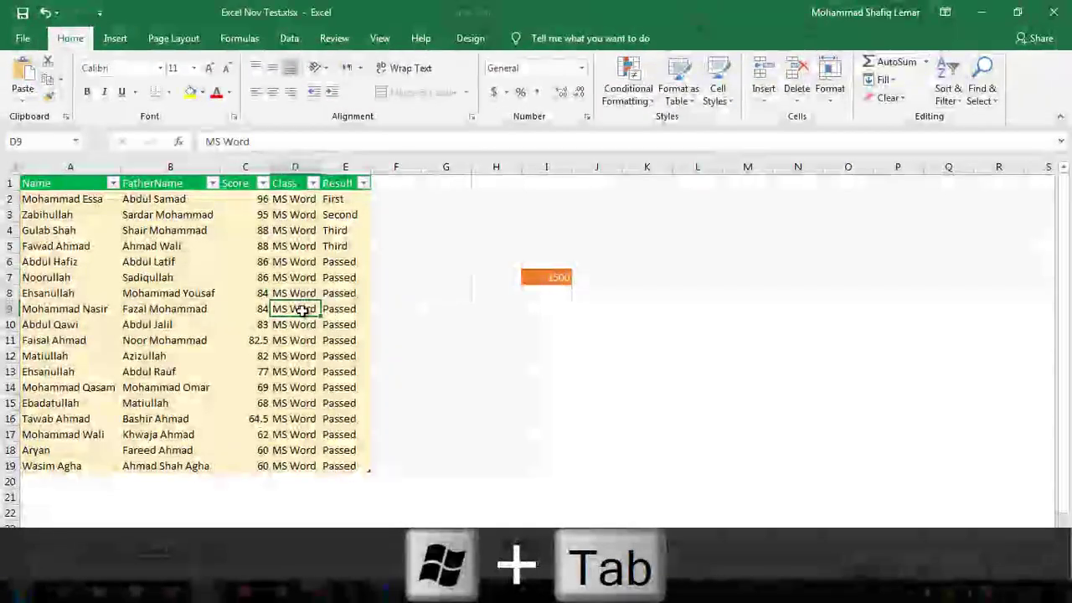
click(763, 100)
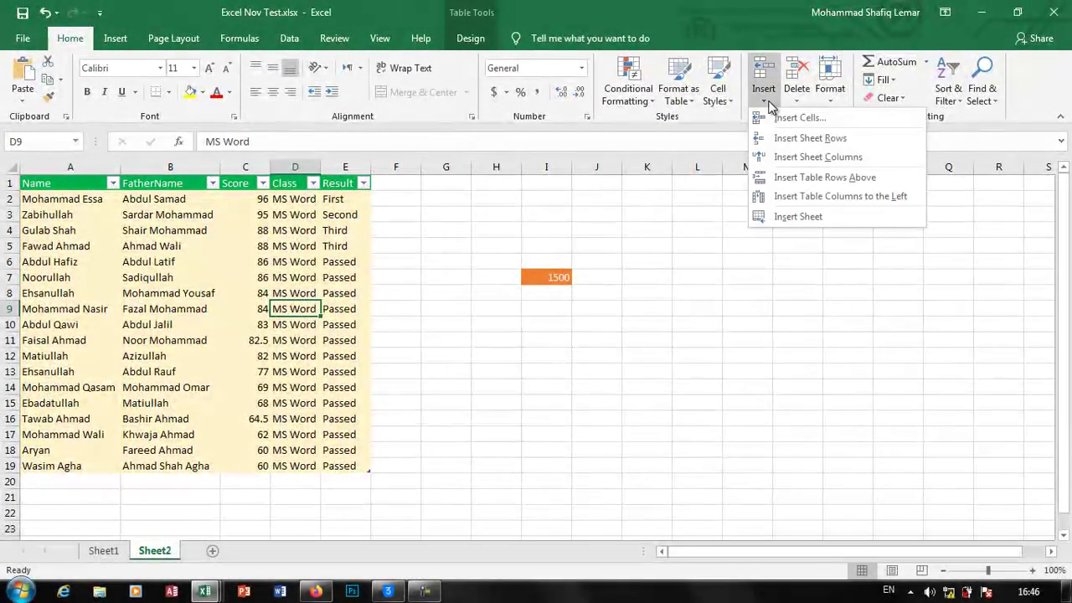
click(59, 308)
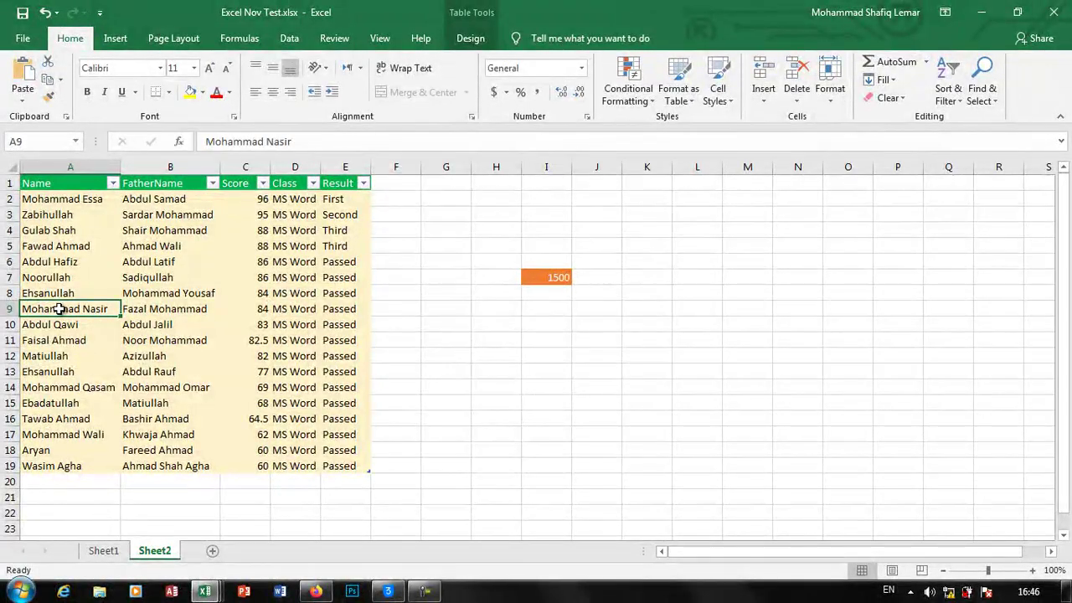
click(763, 94)
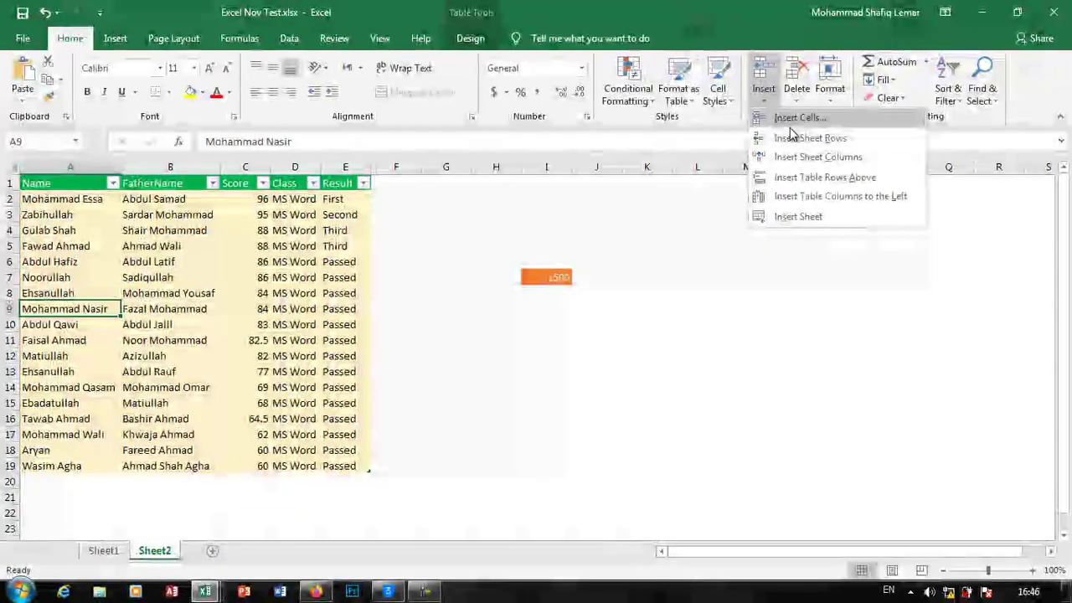
click(236, 315)
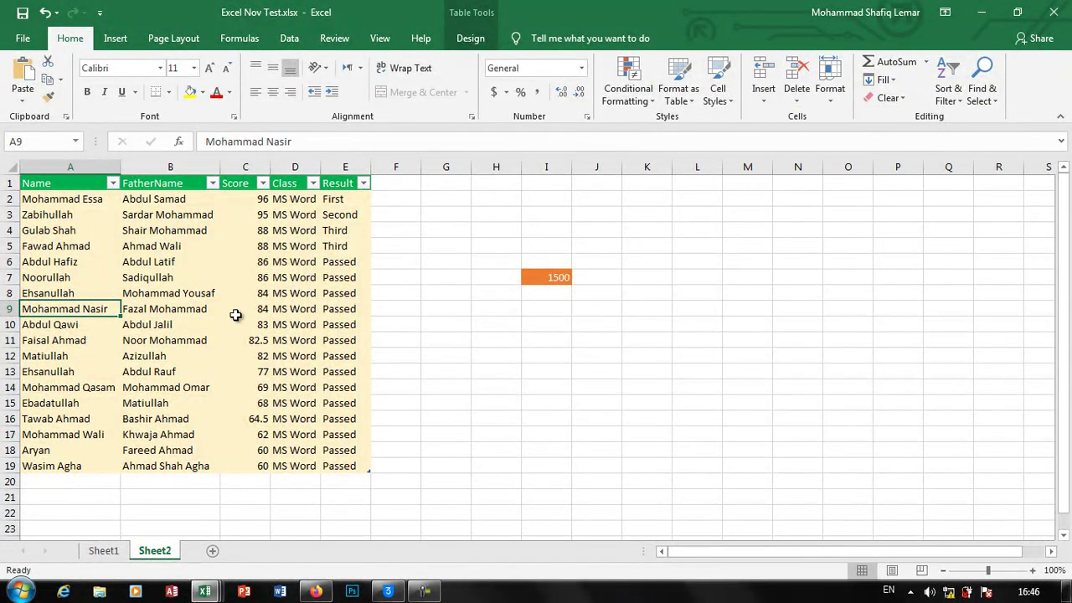
Step: Cancel Remove Duplicates, then convert Sheet2's student results table to a normal range
click(467, 38)
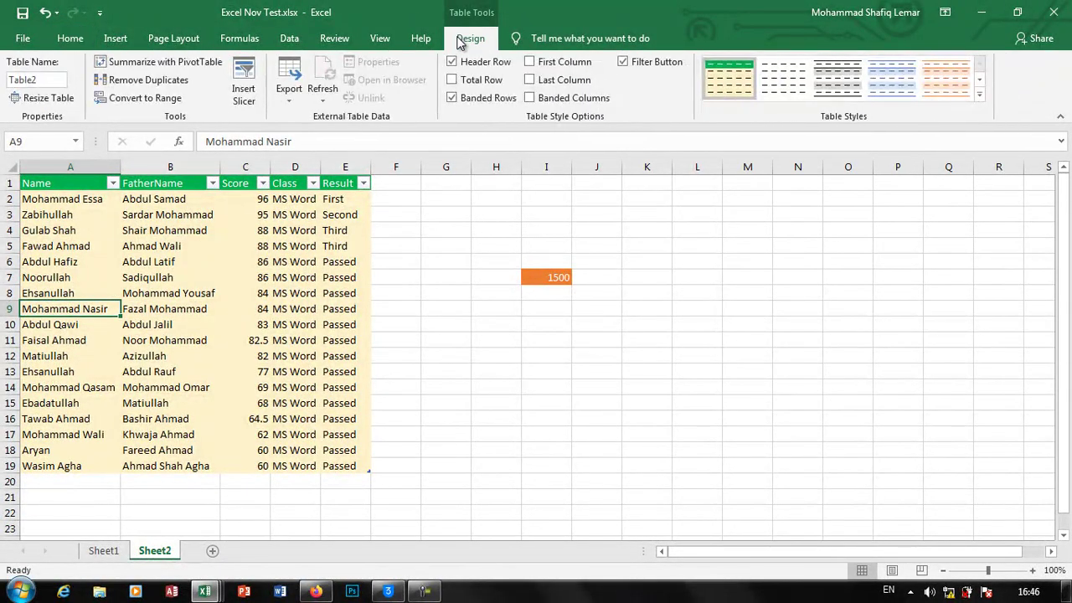
click(148, 81)
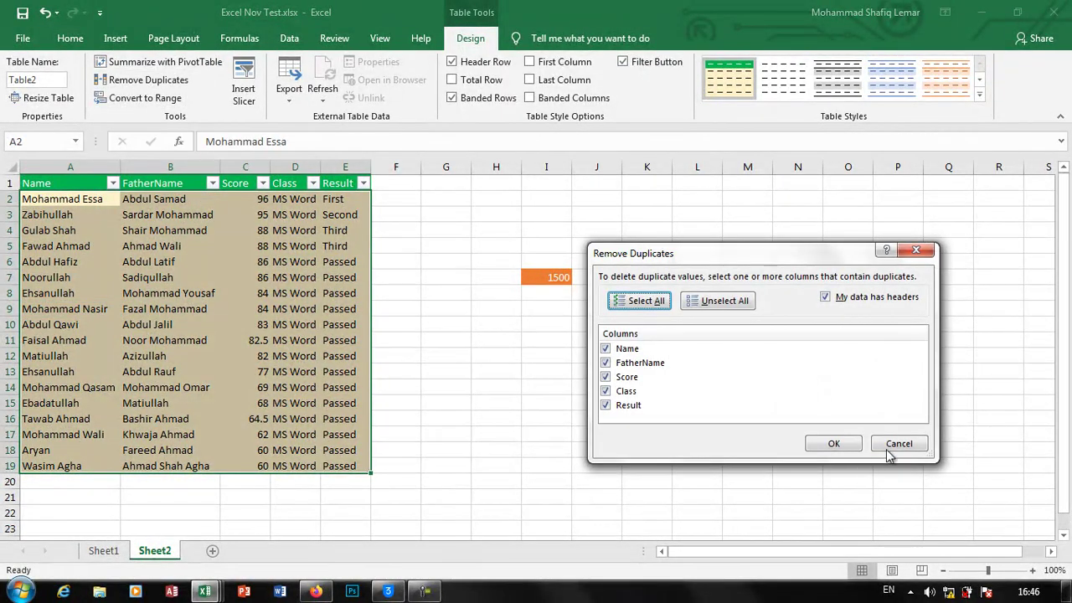
click(893, 442)
click(138, 98)
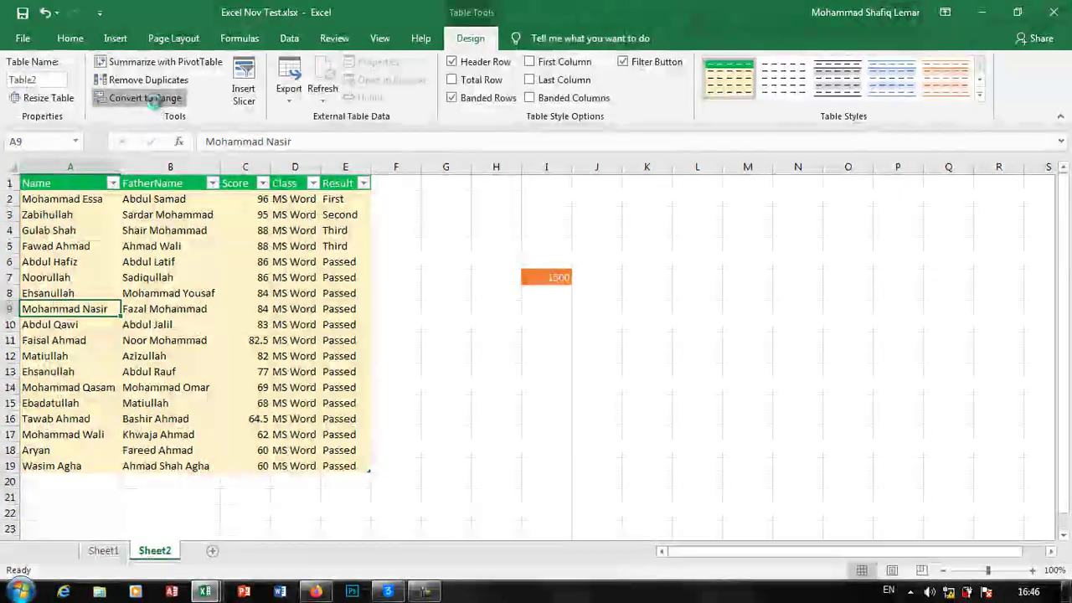
click(512, 337)
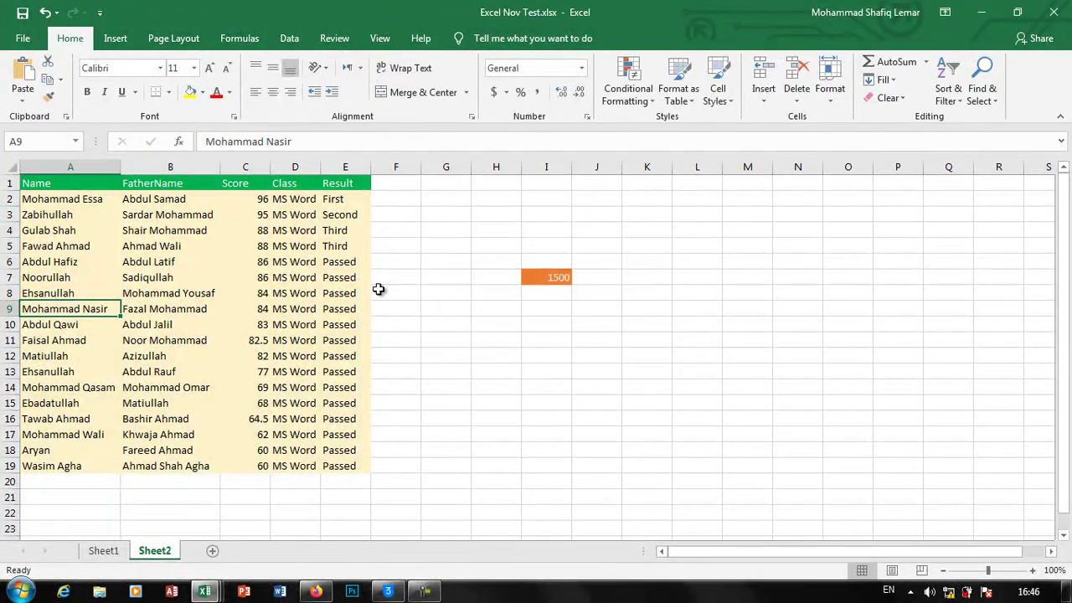
click(763, 98)
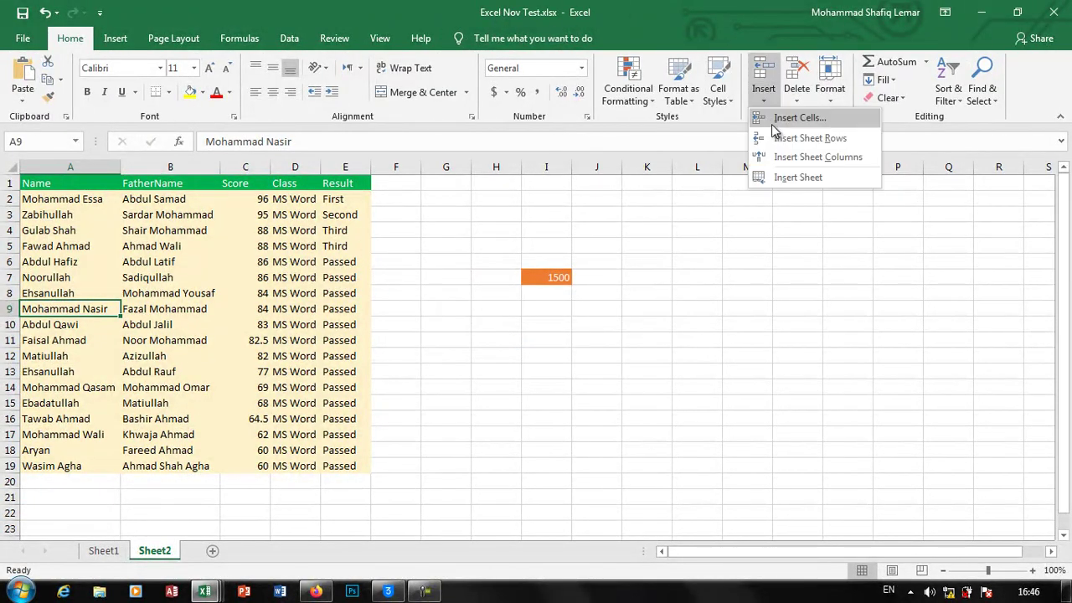
click(771, 121)
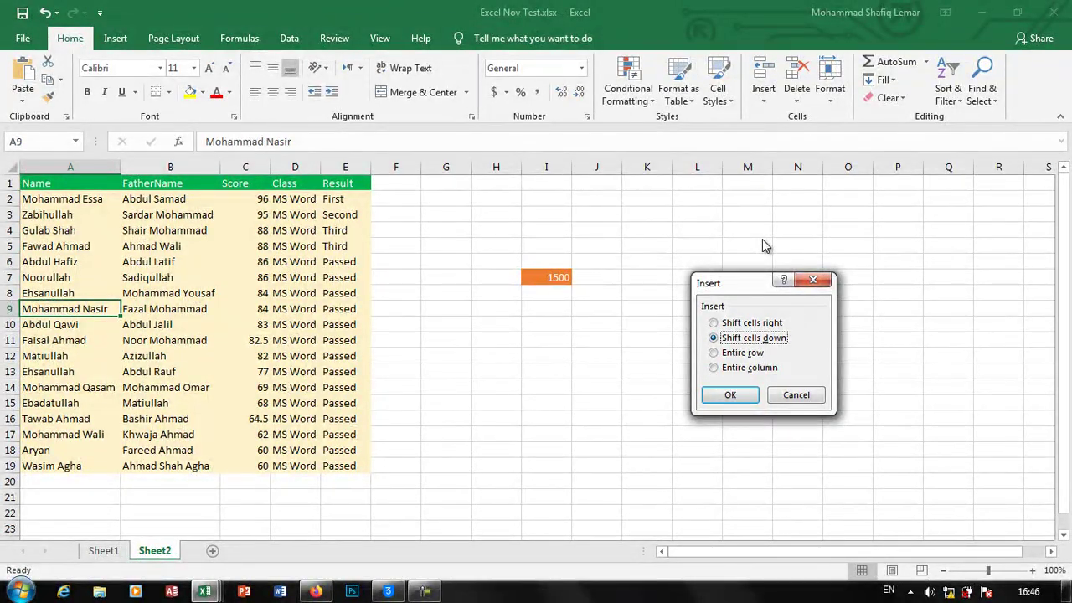
click(769, 324)
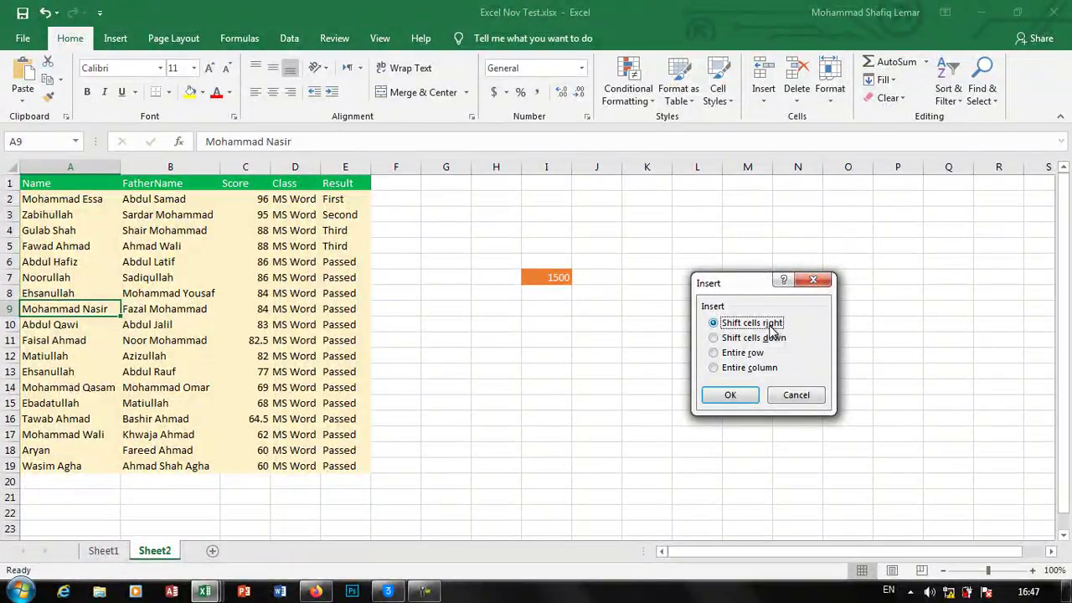
click(737, 395)
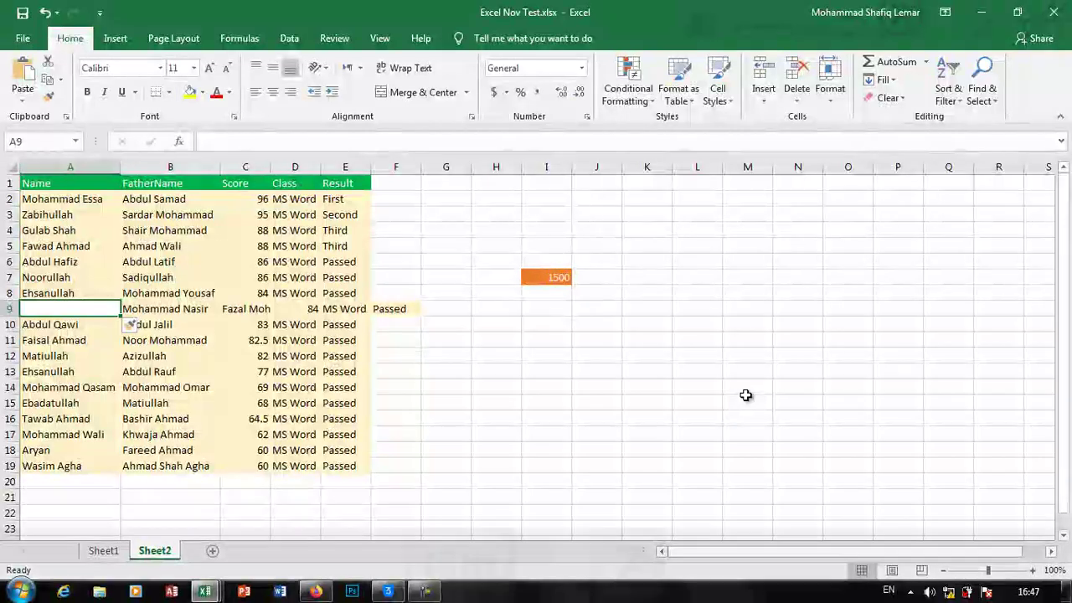
key(ctrl+z)
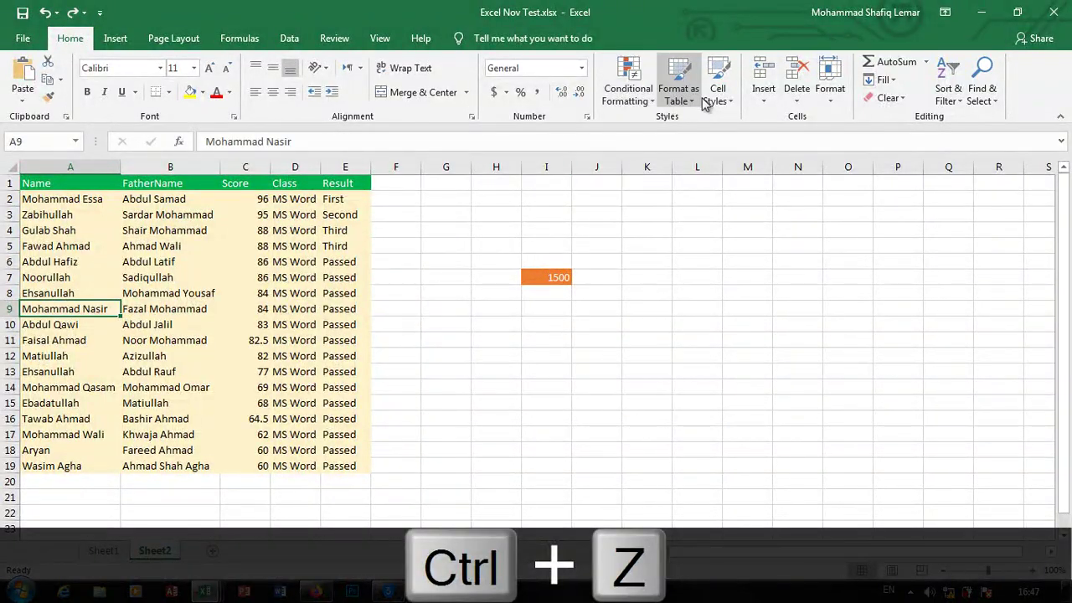
click(763, 94)
click(763, 94)
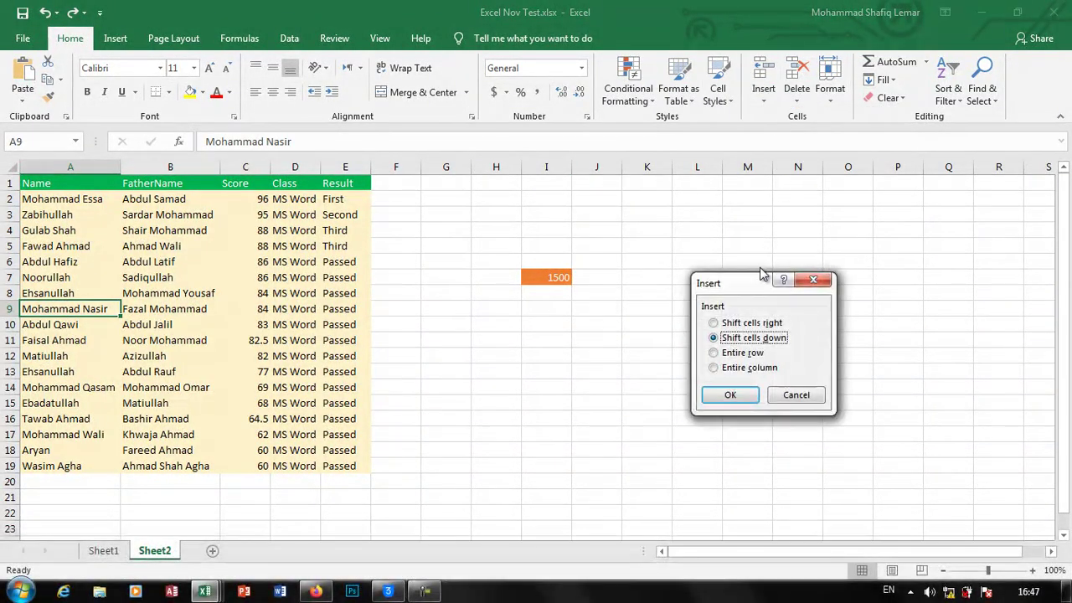
click(740, 399)
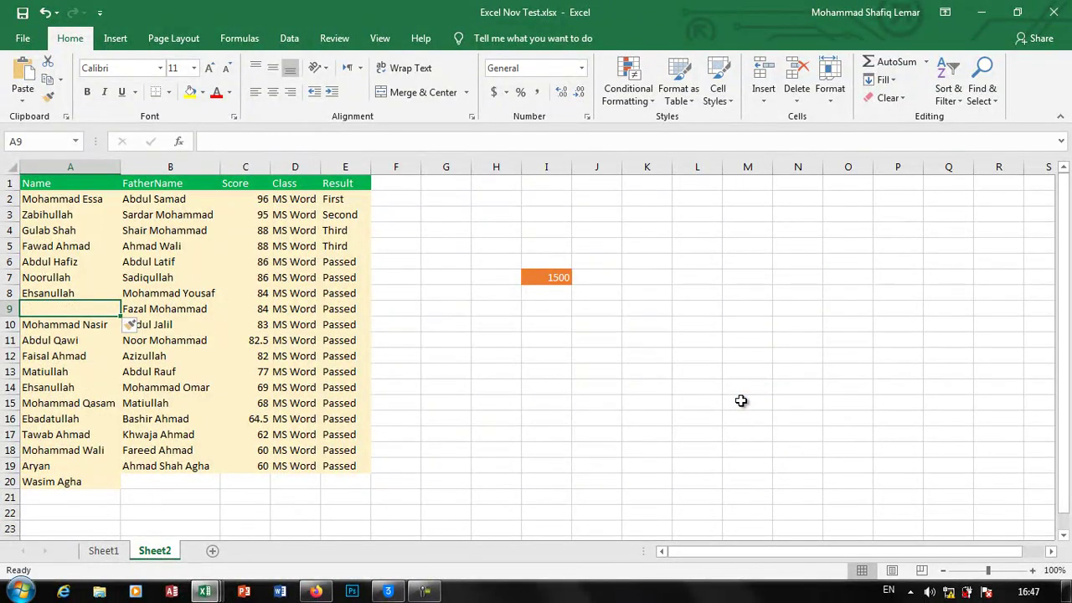
key(ctrl+z)
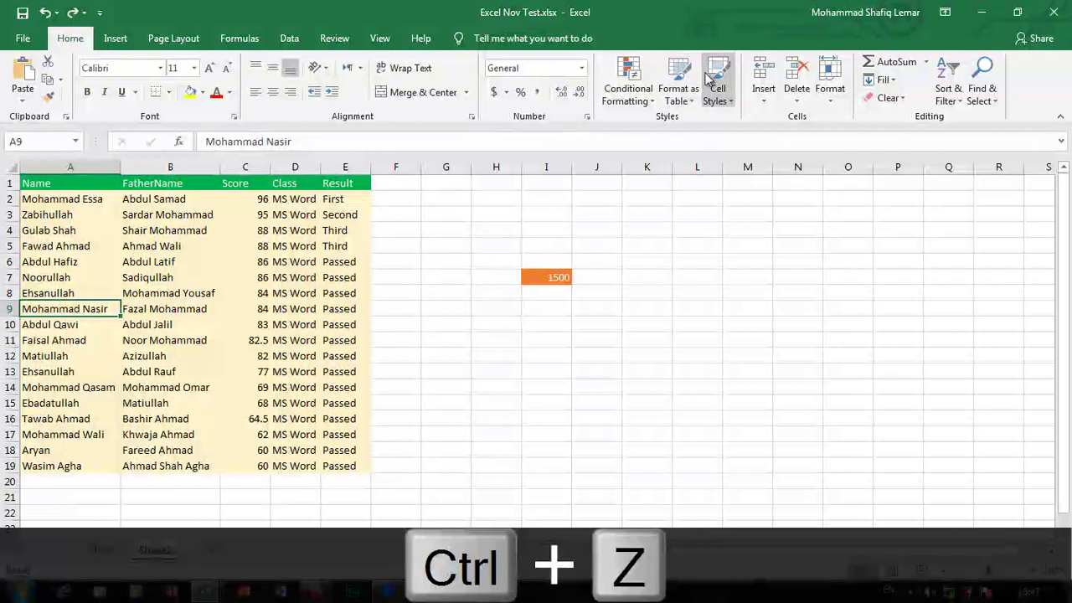
click(763, 99)
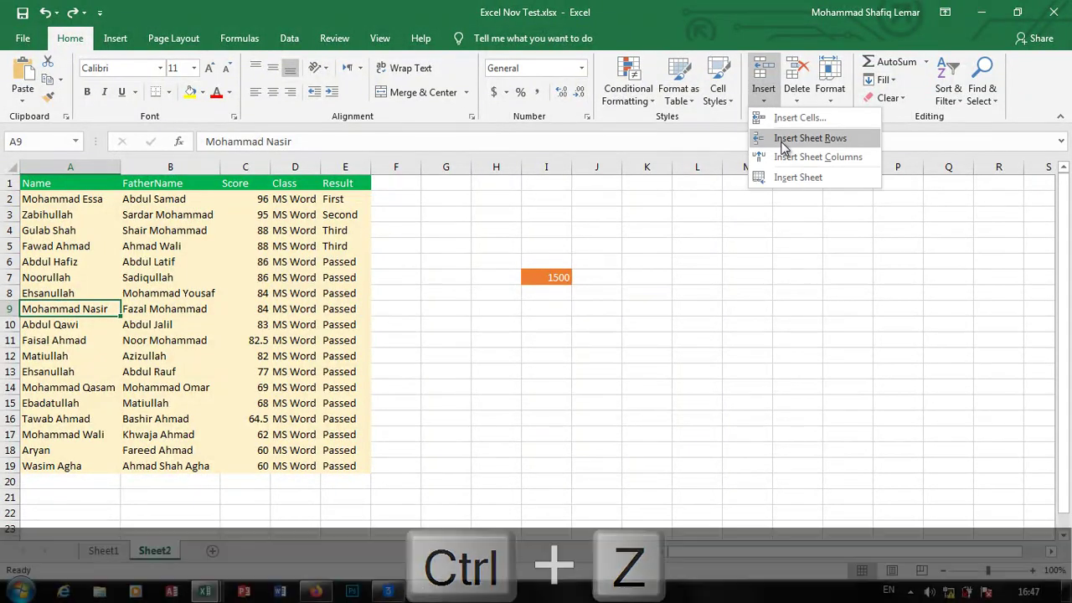
click(779, 118)
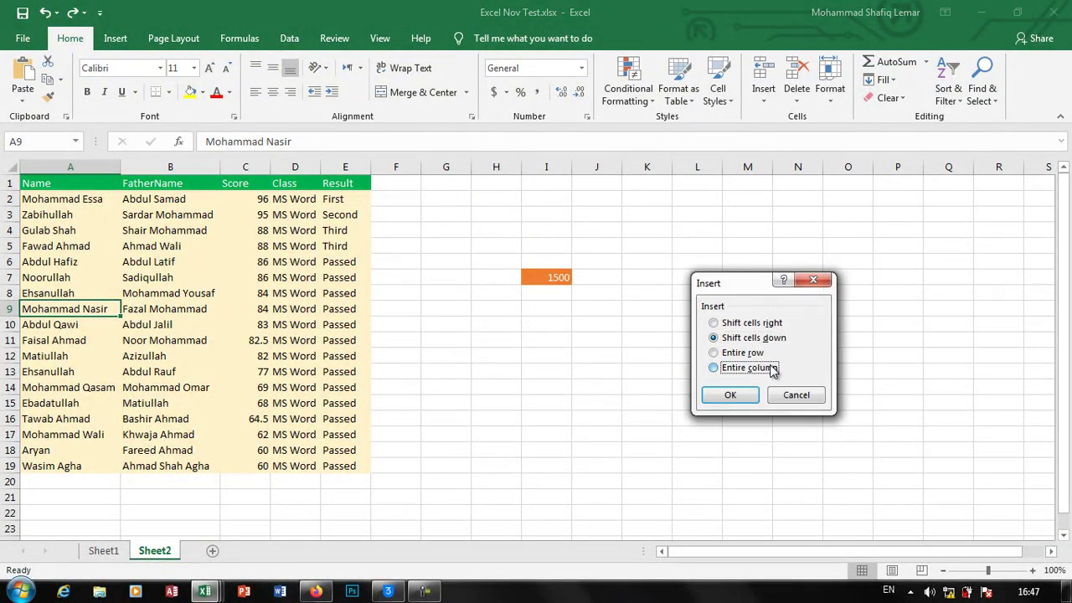
click(759, 397)
key(ctrl+z)
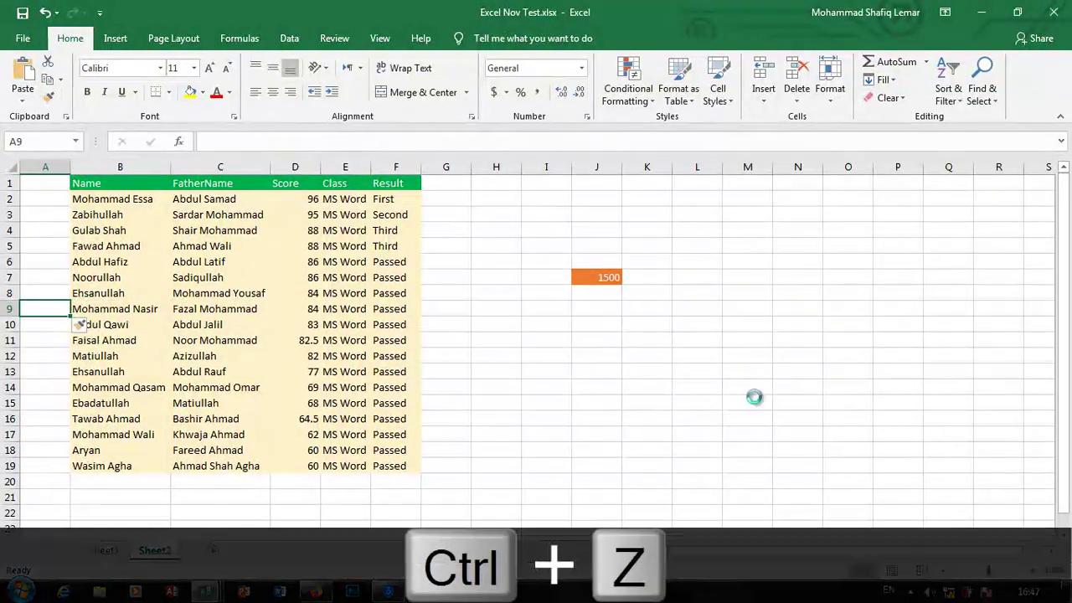
click(763, 98)
click(773, 124)
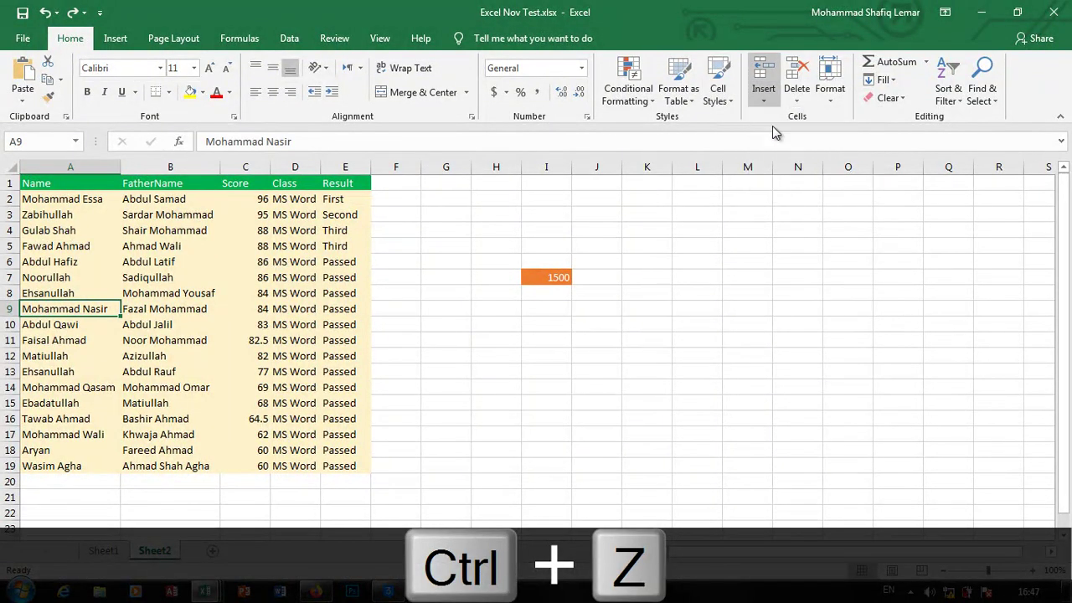
click(742, 353)
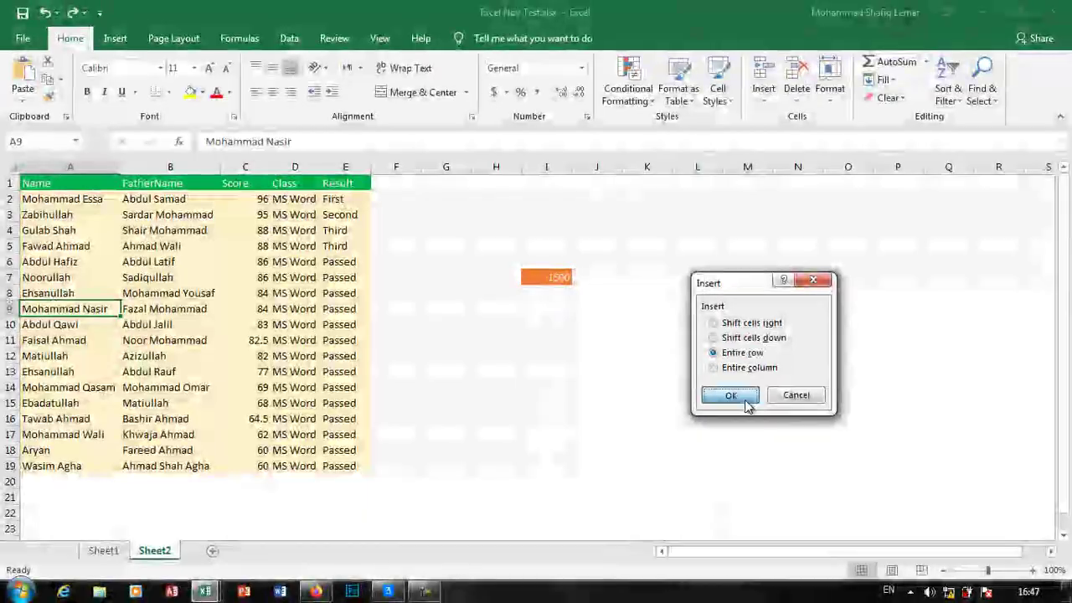
click(741, 395)
key(ctrl+z)
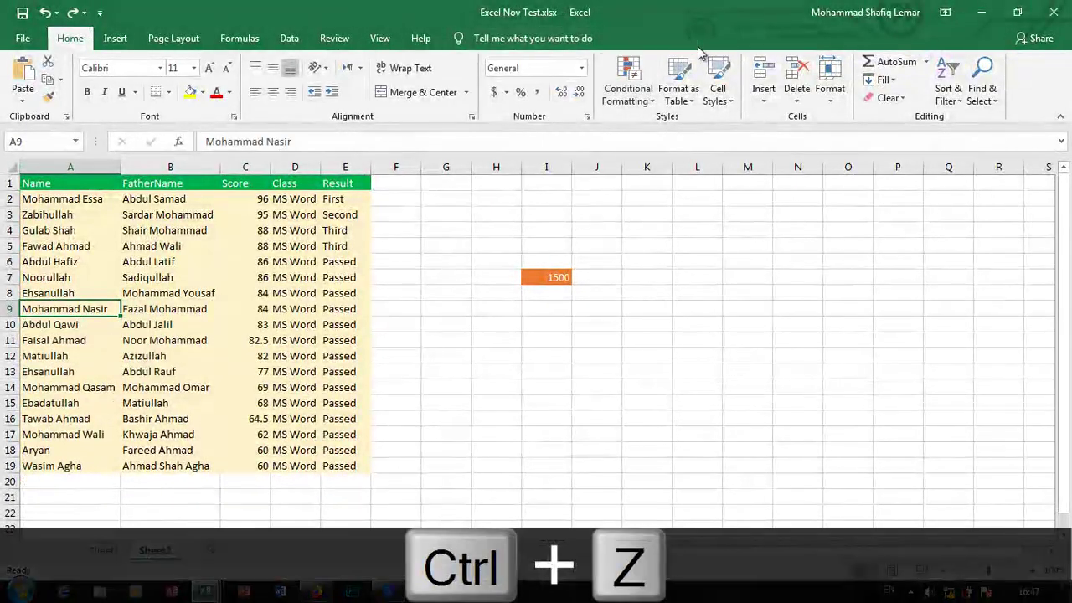
click(763, 96)
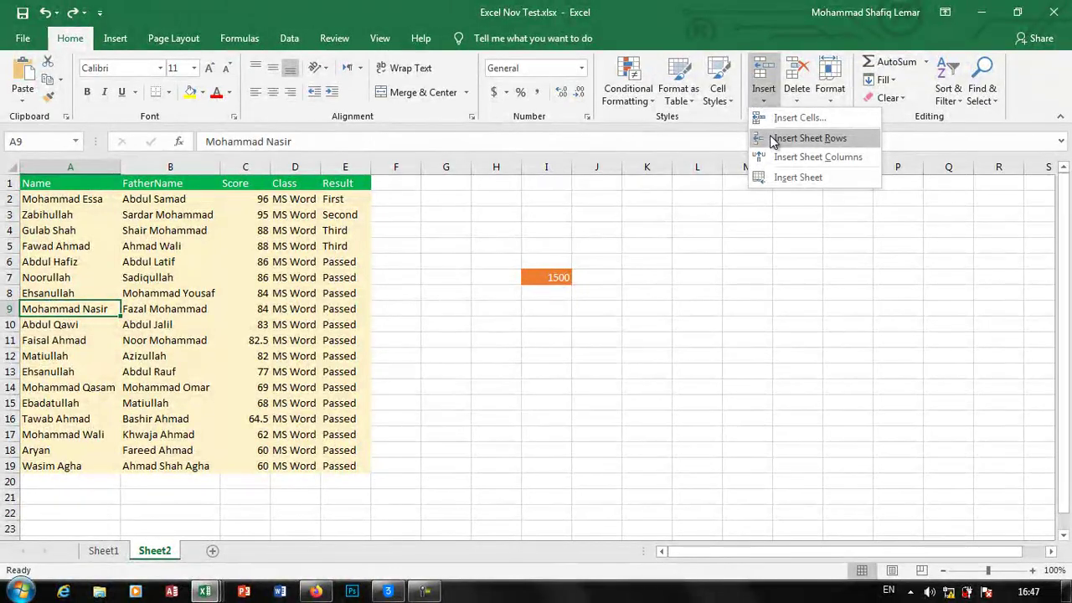
click(773, 139)
key(ctrl+z)
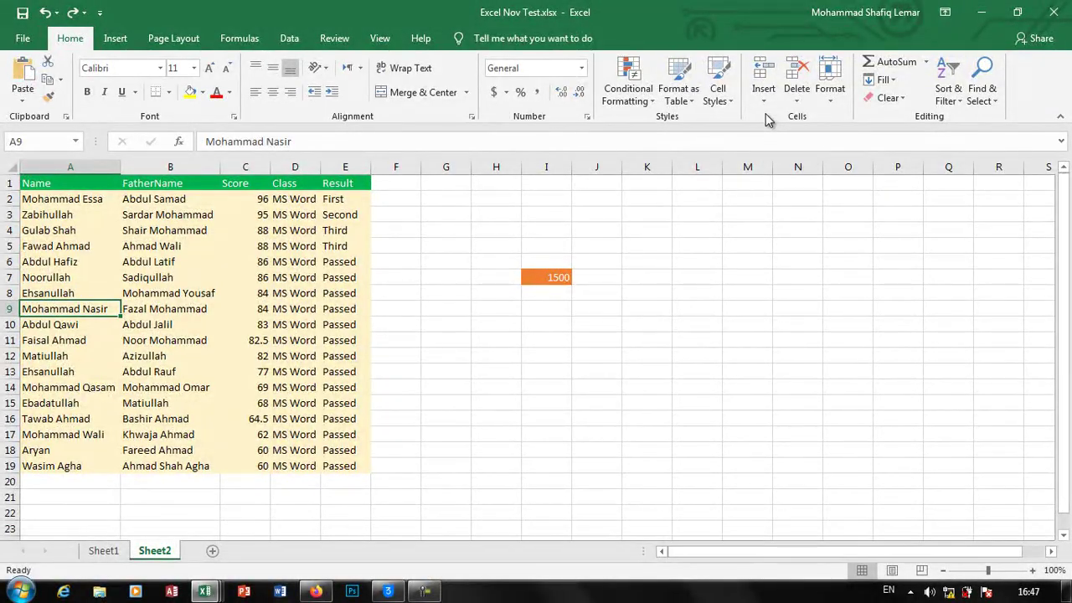
click(763, 94)
click(809, 137)
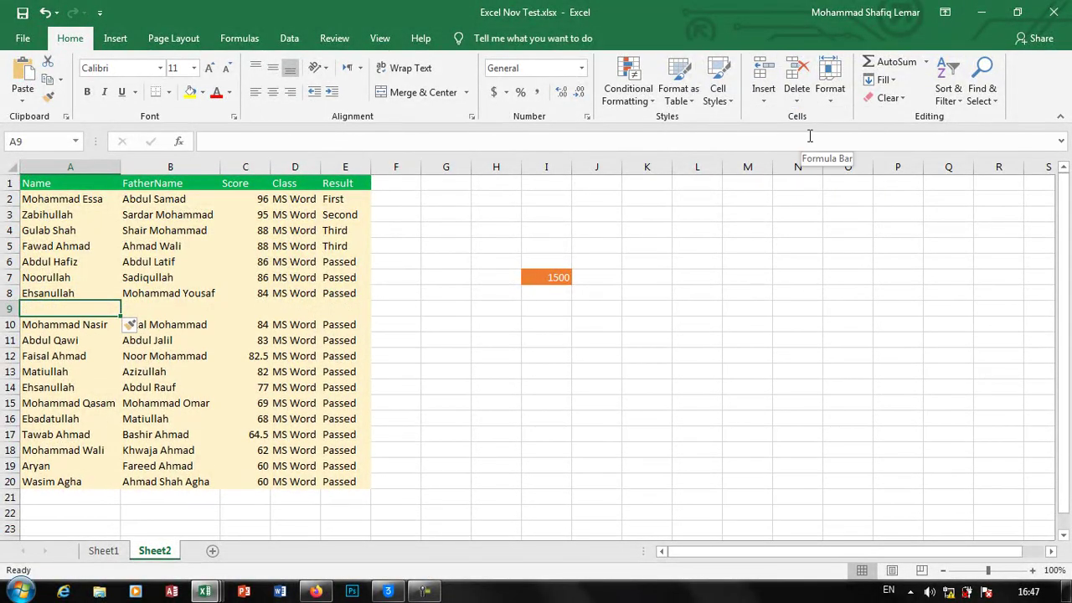
click(624, 289)
key(ctrl+z)
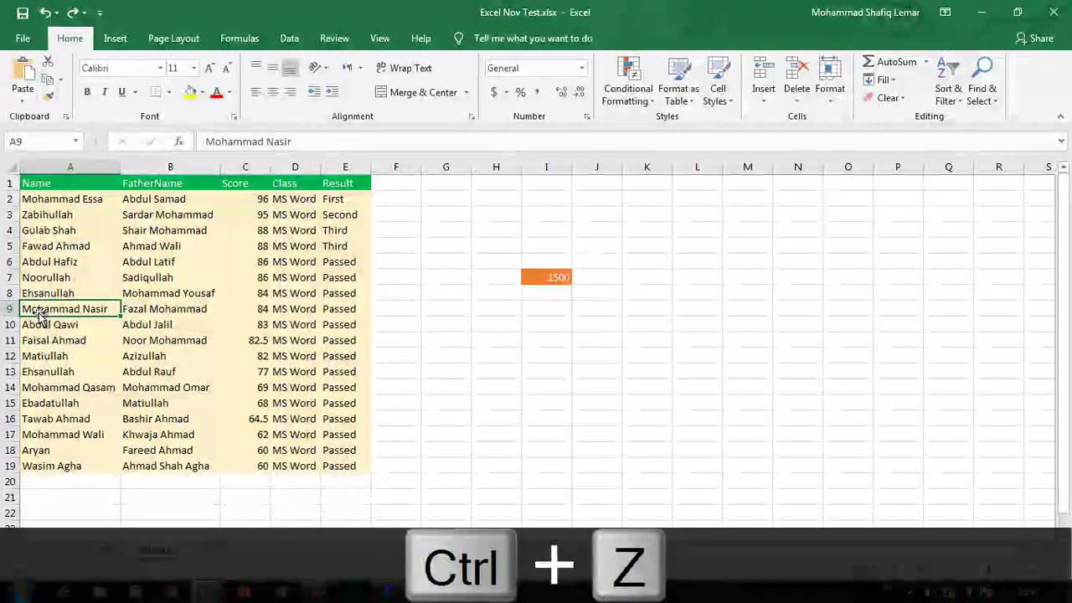
drag(37, 310, 42, 356)
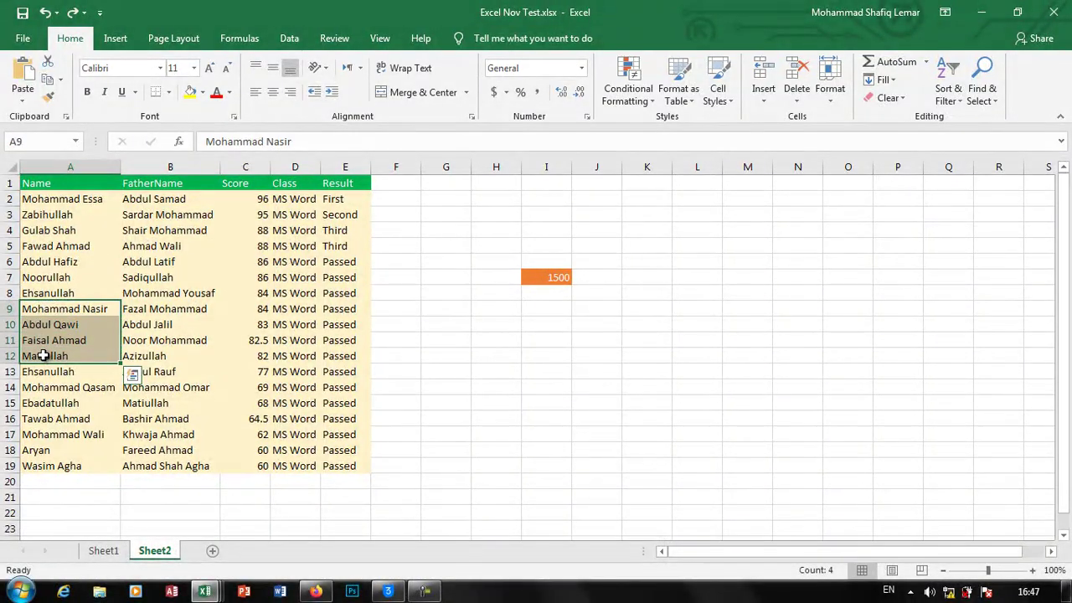
click(763, 92)
click(800, 138)
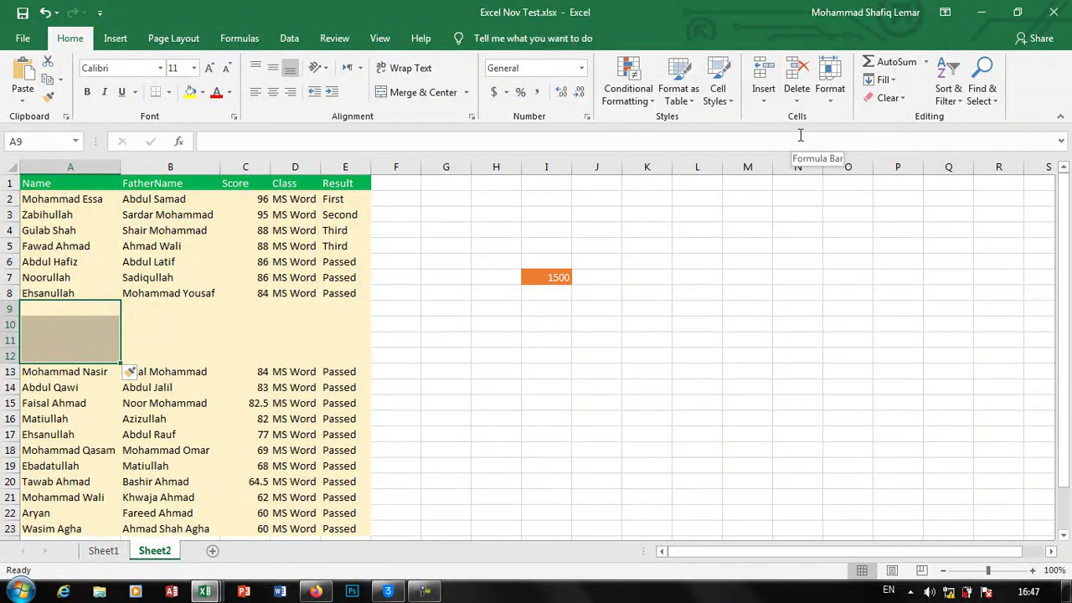
key(ctrl+z)
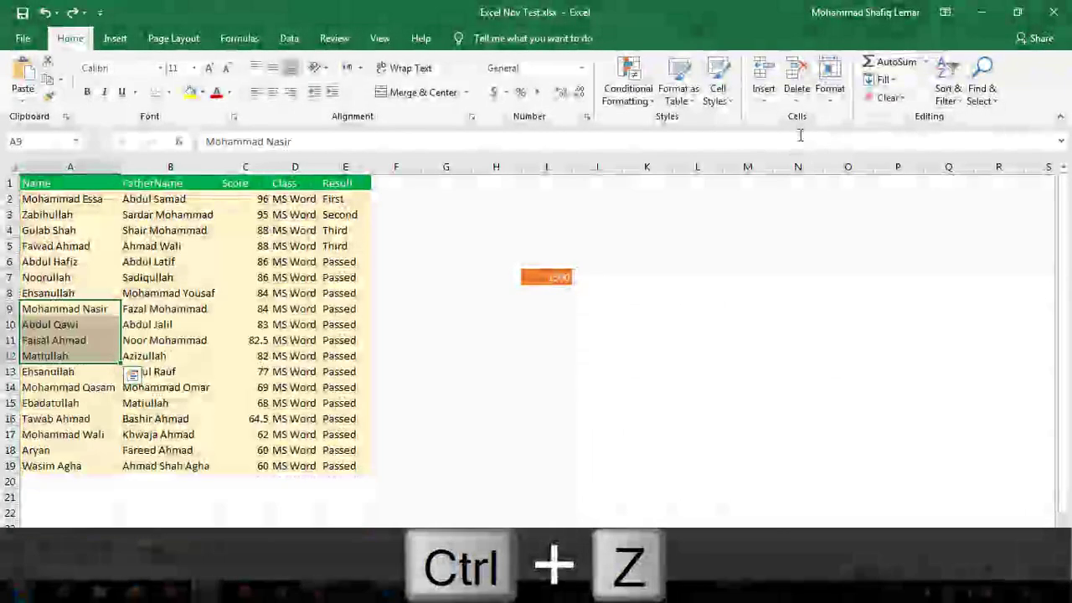
click(763, 88)
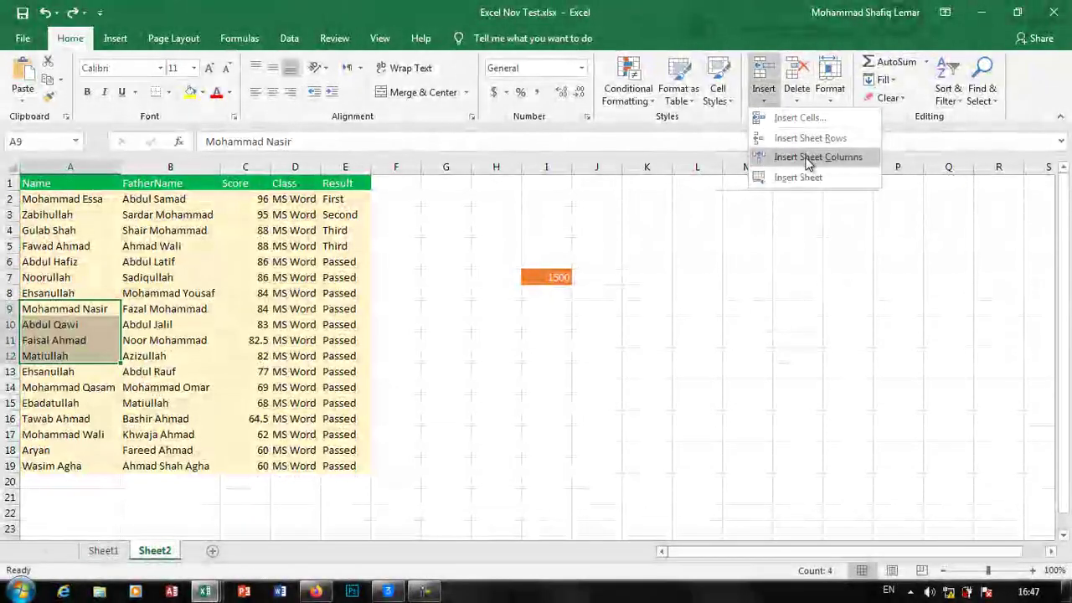
click(397, 495)
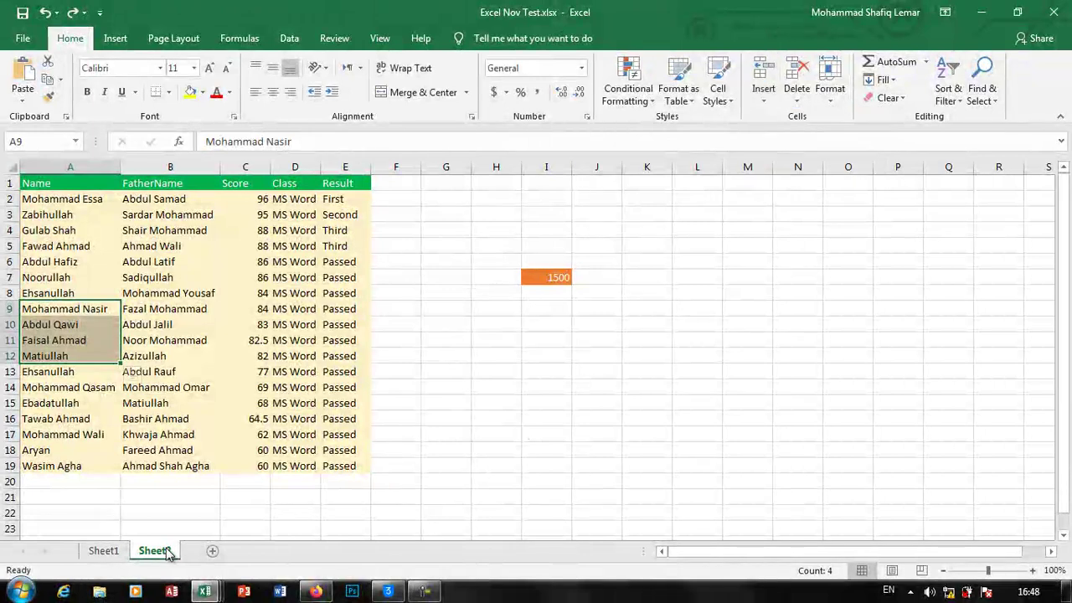
Step: Add blank sheets Sheet4 and Sheet3, then undo to restore Sheet2's results as a filtered table
click(214, 555)
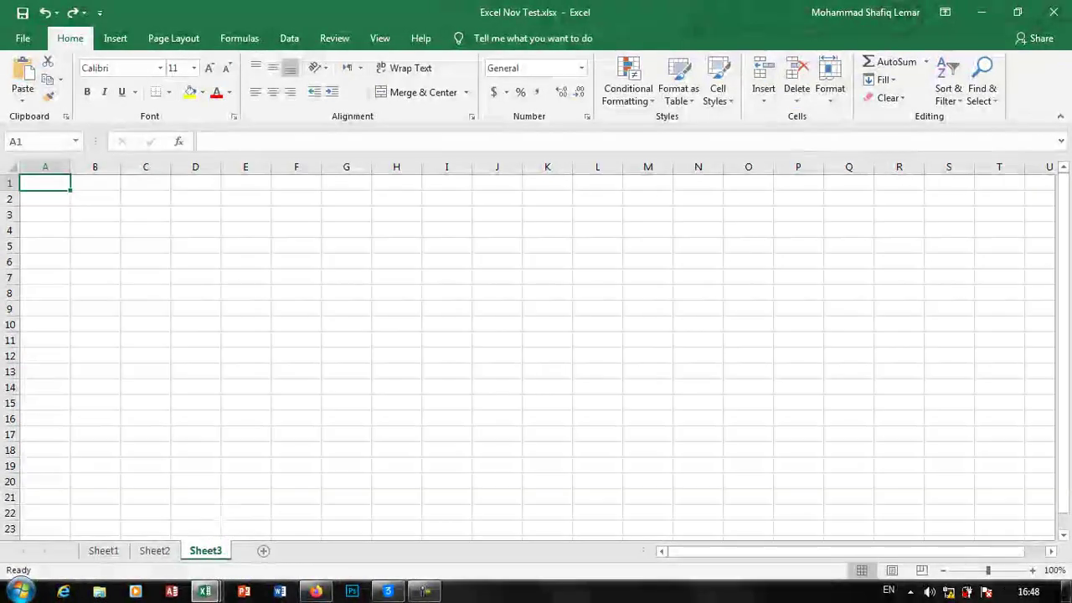
click(762, 97)
click(793, 178)
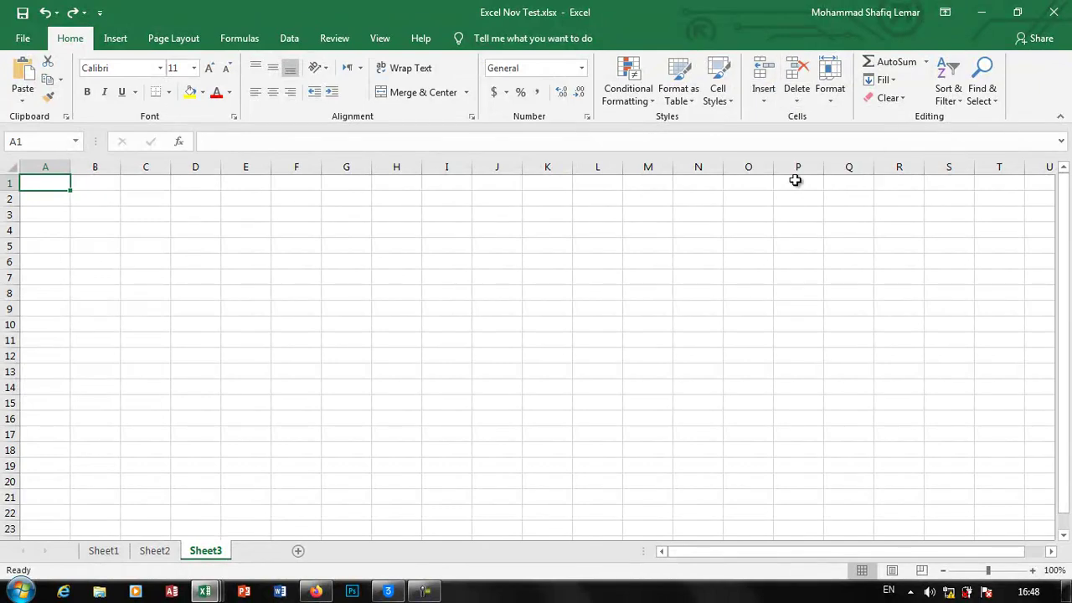
key(ctrl+z)
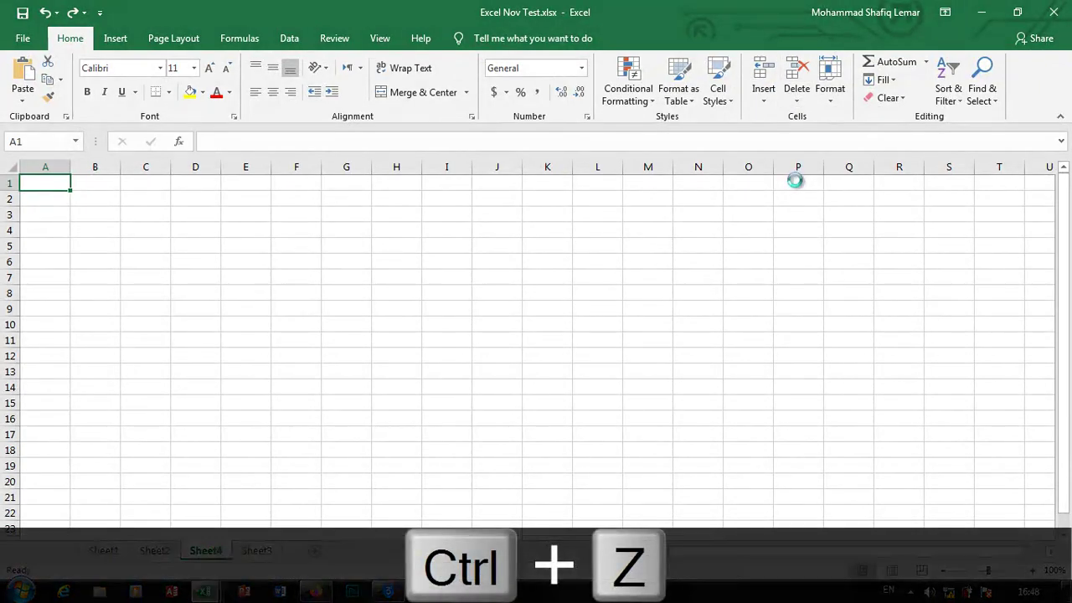
click(763, 94)
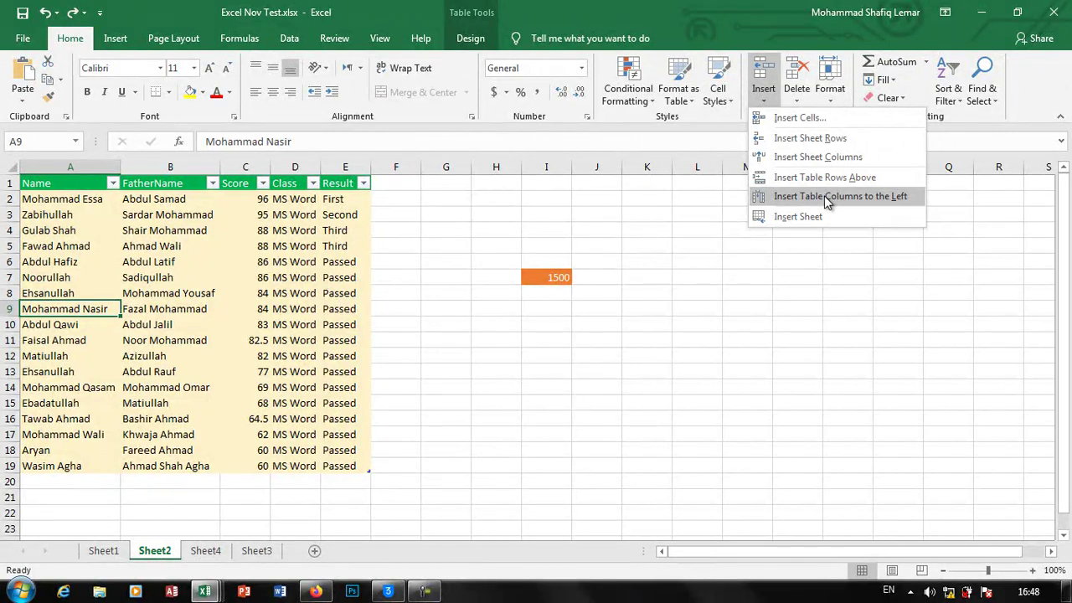
Step: Review the Delete options without deleting anything, then show the Format list of cell and sheet options
click(805, 102)
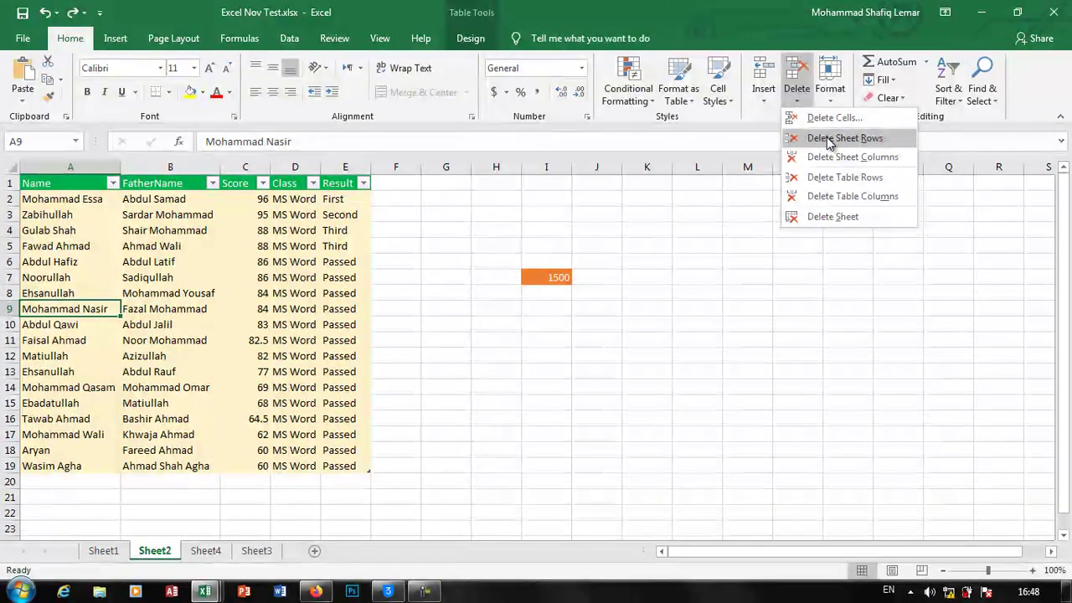
key(Escape)
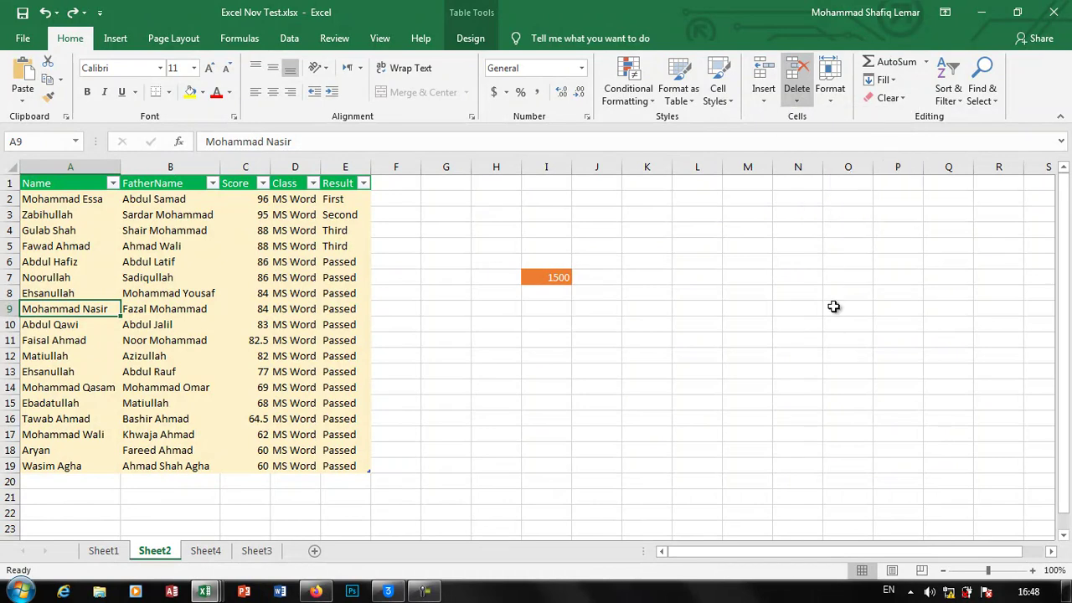
click(838, 102)
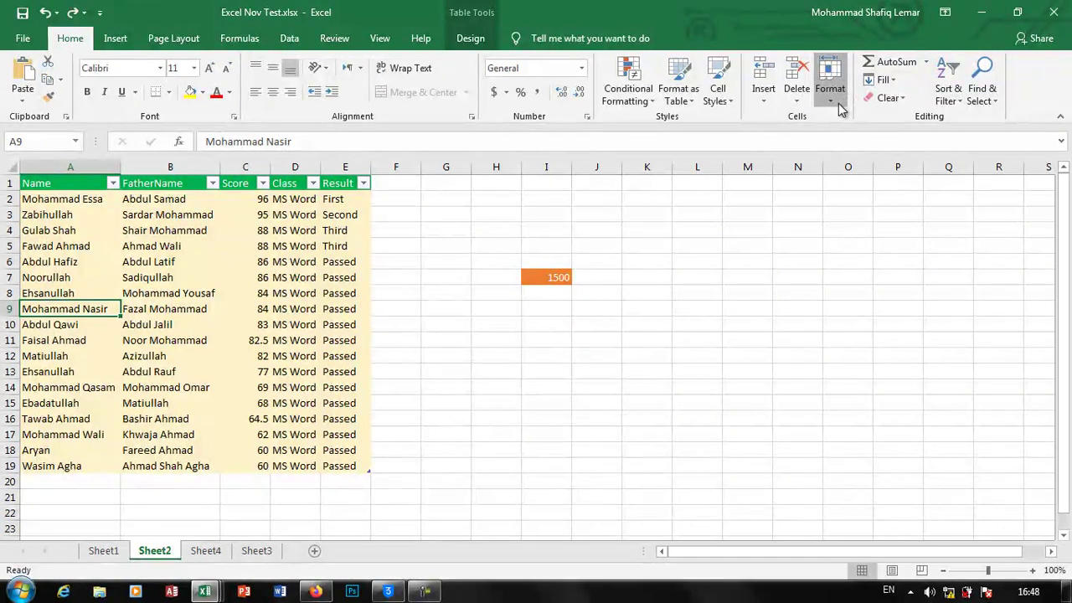